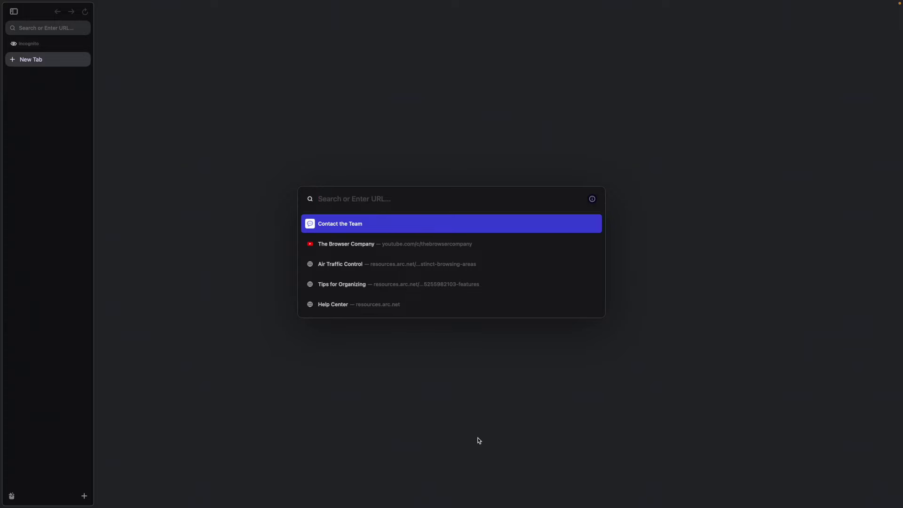
Step: Go to framer.supply, scroll the gallery to the Particles card and open its live demo
{"action": "type", "text": "framer.su"}
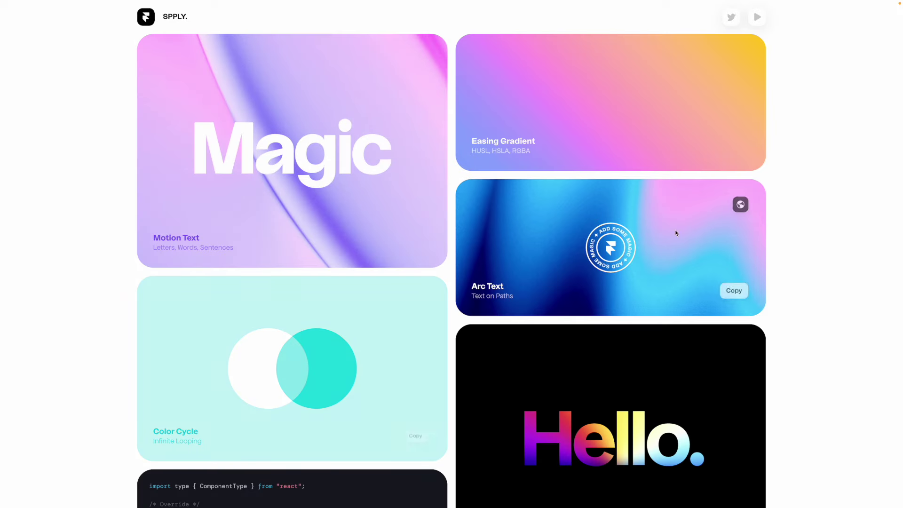
{"action": "scroll", "coordinate": [540, 365], "scroll_direction": "down", "scroll_amount": 2}
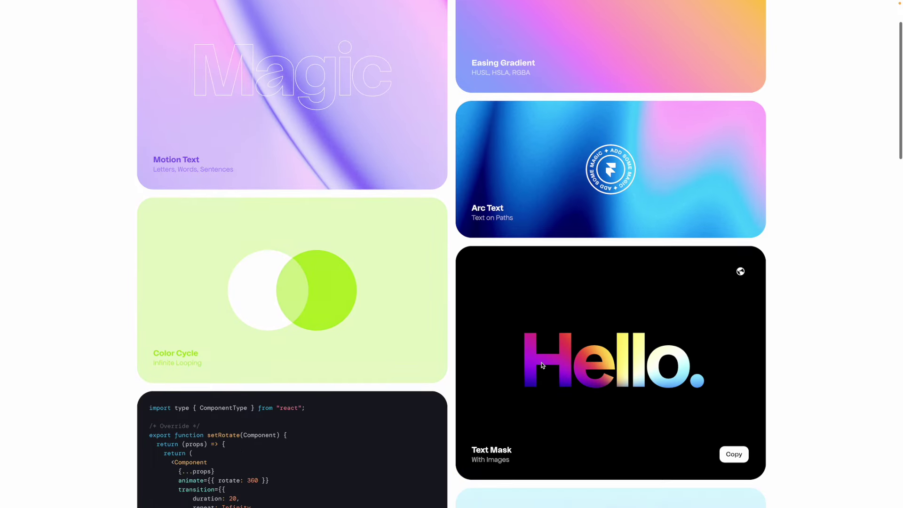
{"action": "scroll", "coordinate": [542, 365], "scroll_direction": "down", "scroll_amount": 9}
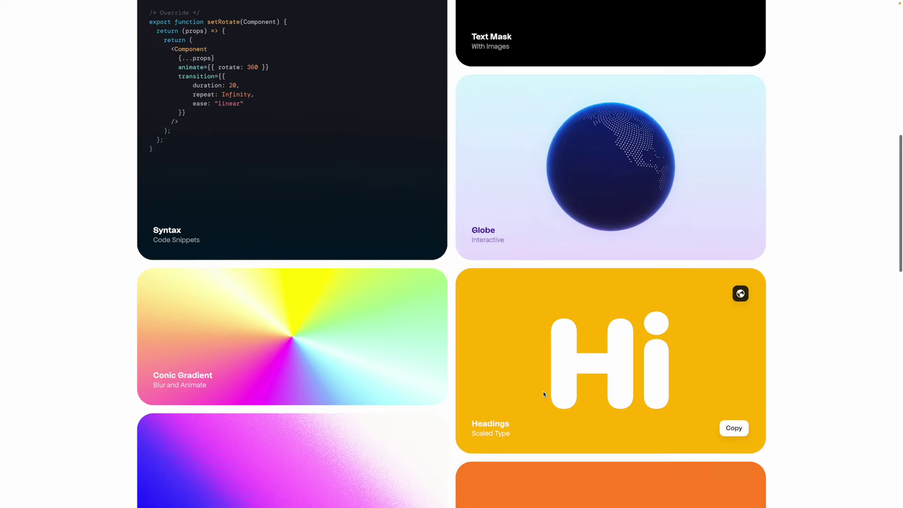
{"action": "scroll", "coordinate": [543, 393], "scroll_direction": "down", "scroll_amount": 9}
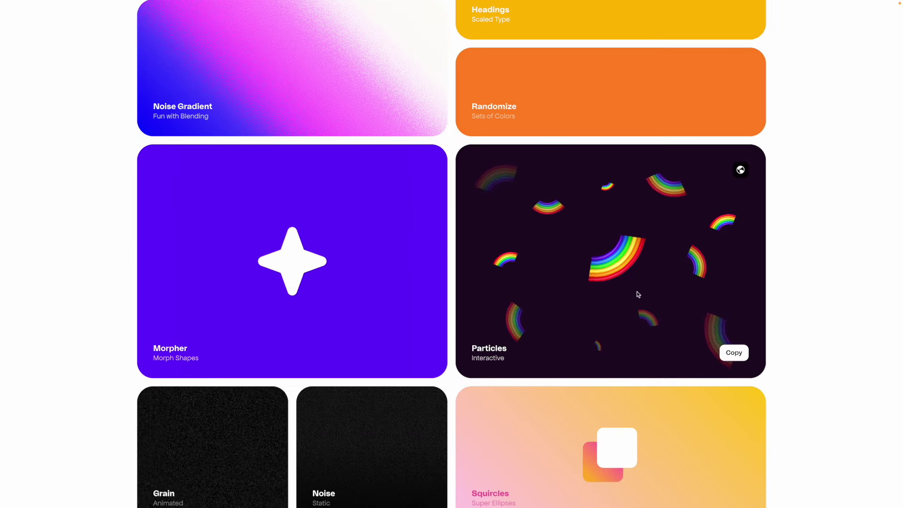
{"action": "scroll", "coordinate": [664, 292], "scroll_direction": "down", "scroll_amount": 1}
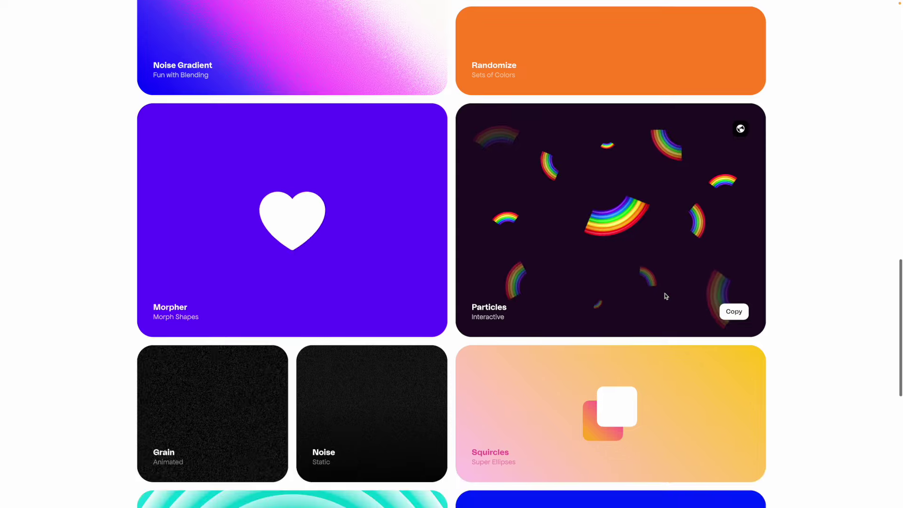
{"action": "left_click", "coordinate": [742, 129]}
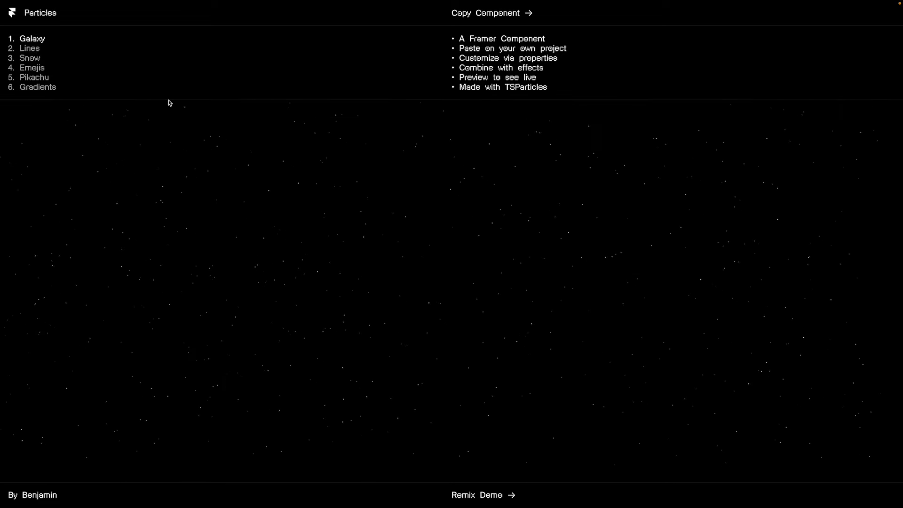
Step: Preview the Lines, Emojis, Pikachu and Gradients particle variations, spawning rainbow particle clusters
{"action": "left_click", "coordinate": [33, 49]}
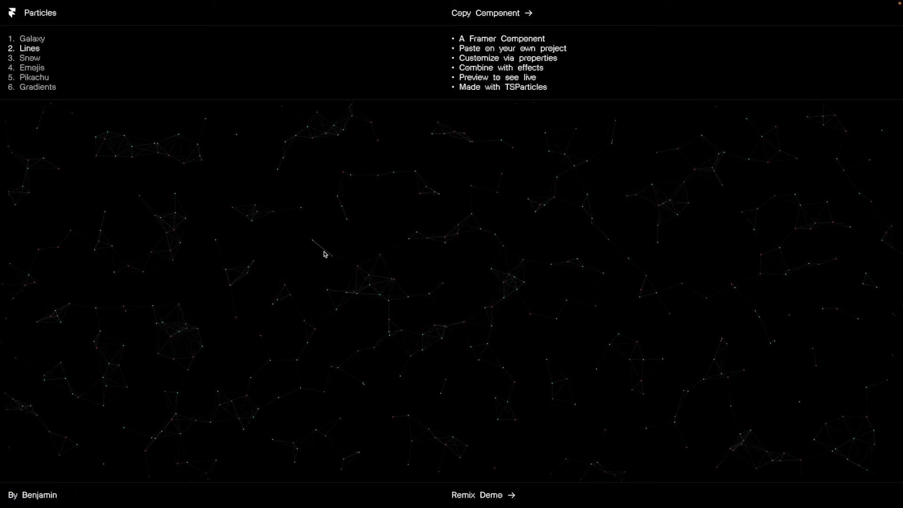
{"action": "left_click", "coordinate": [32, 68]}
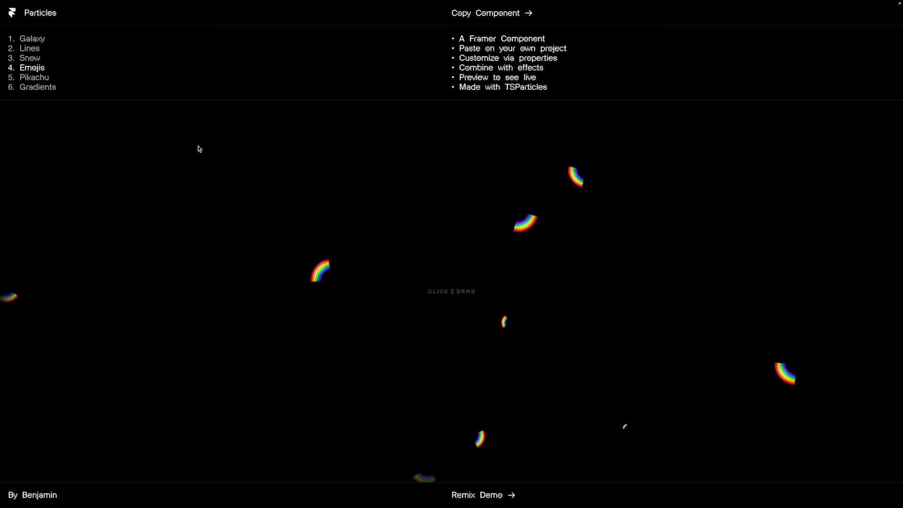
{"action": "mouse_move", "coordinate": [326, 284]}
{"action": "left_mouse_down"}
{"action": "mouse_move", "coordinate": [256, 233]}
{"action": "mouse_move", "coordinate": [621, 224]}
{"action": "mouse_move", "coordinate": [443, 337]}
{"action": "mouse_move", "coordinate": [306, 186]}
{"action": "left_mouse_up"}
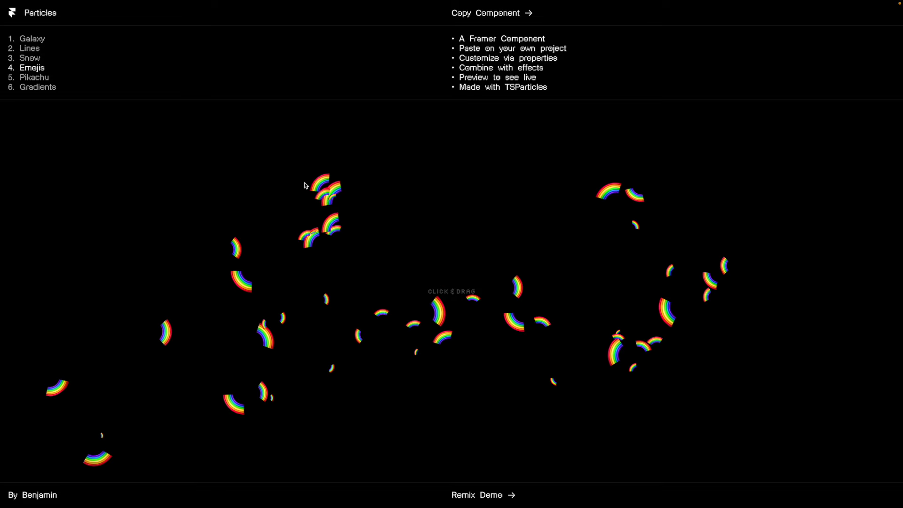
{"action": "left_click", "coordinate": [41, 78]}
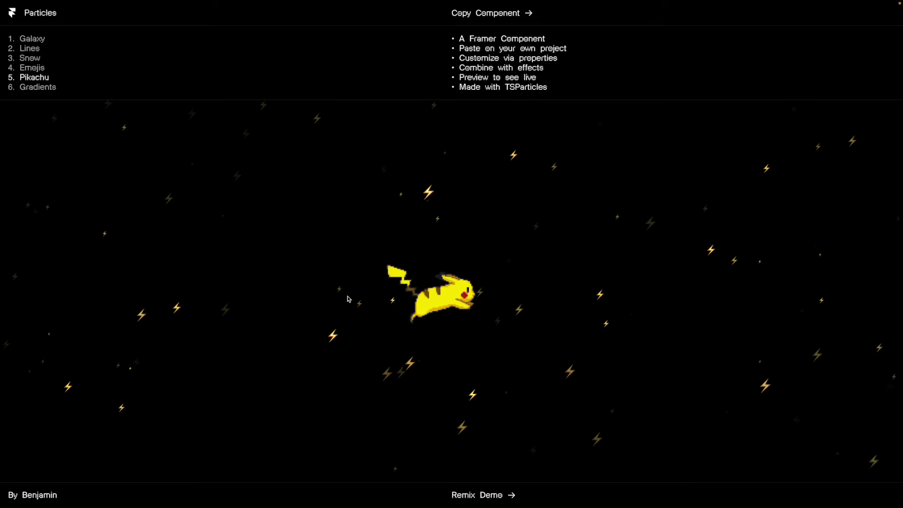
{"action": "left_click", "coordinate": [37, 87]}
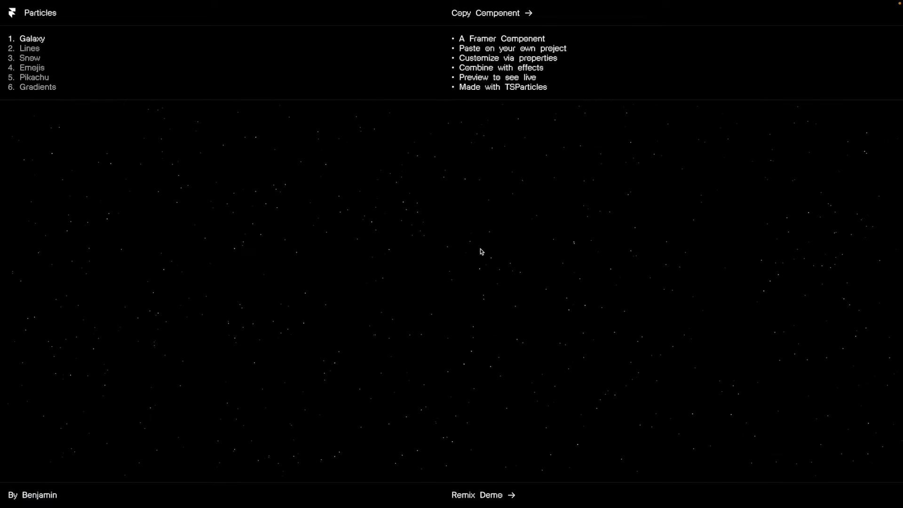
Step: Copy the Particles component and return to the Fun with Particles project in Framer
{"action": "left_click", "coordinate": [508, 15]}
{"action": "key", "text": "ctrl+Left"}
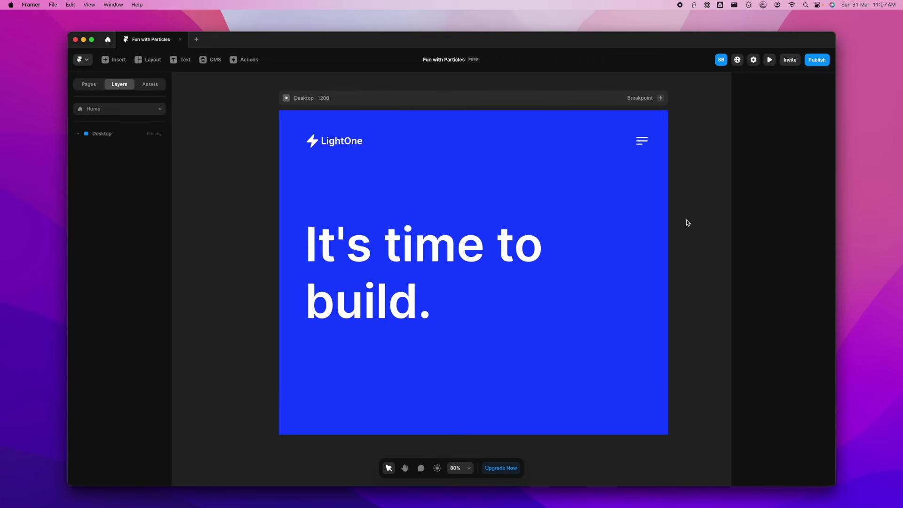
{"action": "scroll", "coordinate": [687, 223], "scroll_direction": "down", "scroll_amount": 3}
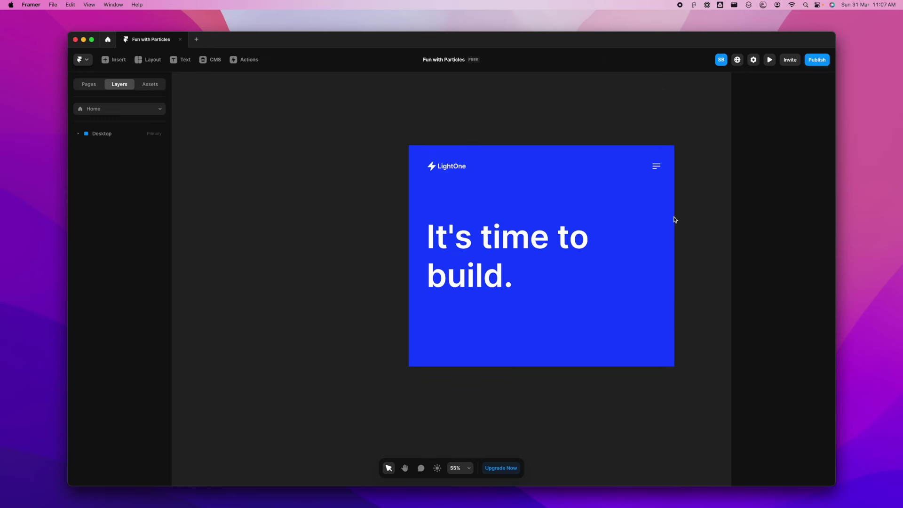
Step: Paste the Particles component into the Desktop frame and move it to the top-left corner
{"action": "left_click", "coordinate": [507, 137]}
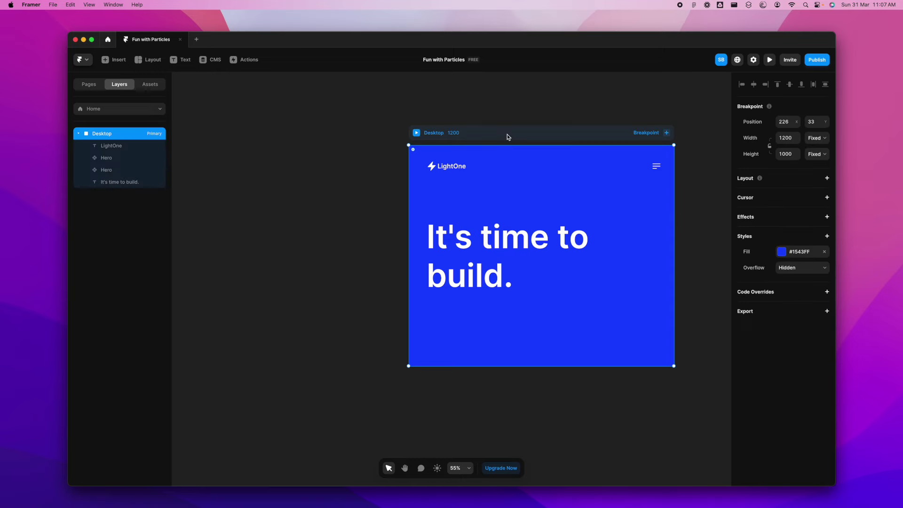
{"action": "key", "text": "super+v"}
{"action": "scroll", "coordinate": [685, 288], "scroll_direction": "right", "scroll_amount": 2}
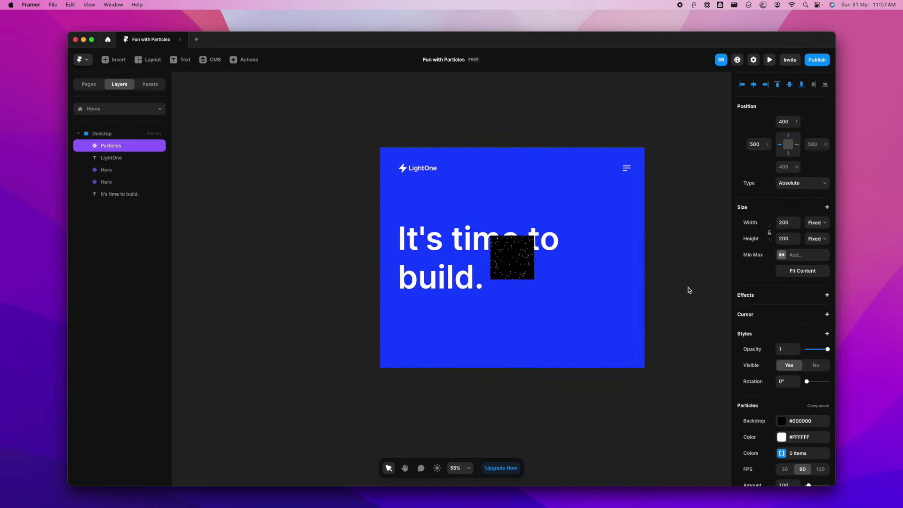
{"action": "scroll", "coordinate": [669, 252], "scroll_direction": "up", "scroll_amount": 2}
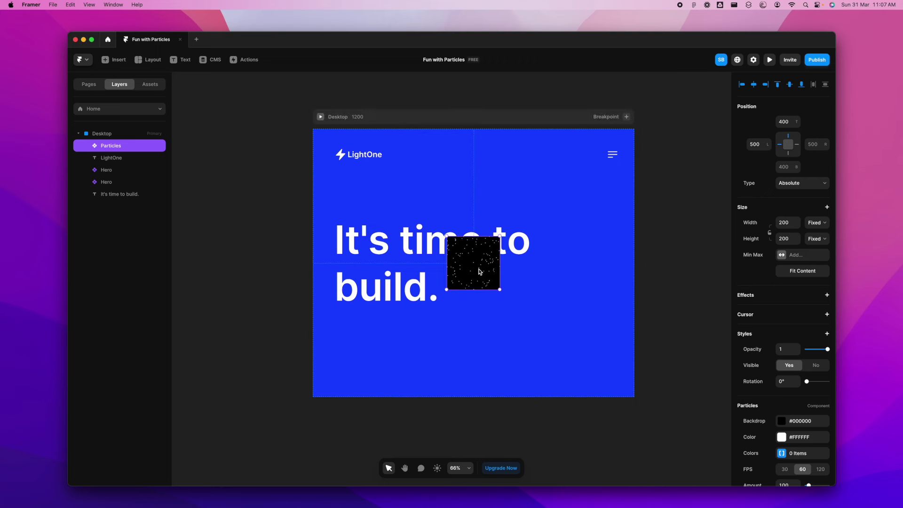
{"action": "left_click_drag", "start_coordinate": [479, 271], "coordinate": [345, 164]}
Step: Send the Particles layer to back, stretch it to fill 1200 × 1000, and pin it
{"action": "right_click", "coordinate": [359, 165]}
{"action": "mouse_move", "coordinate": [383, 242]}
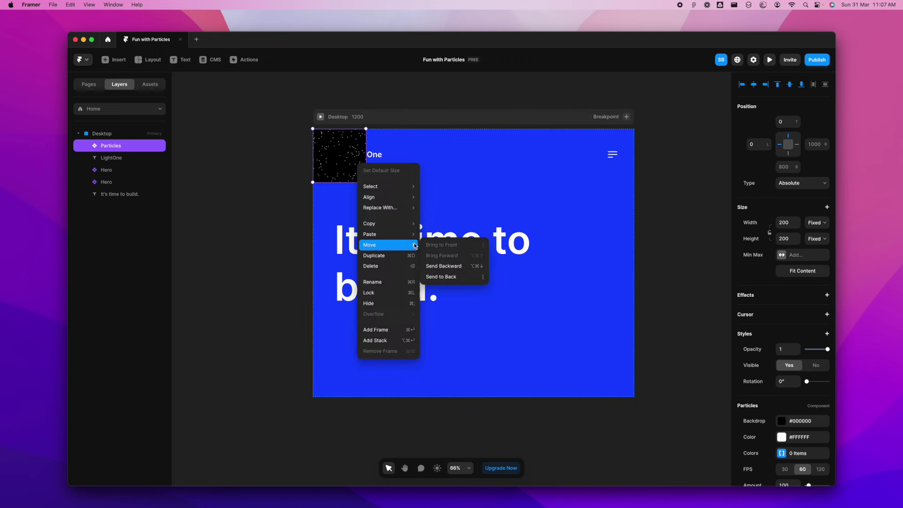
{"action": "left_click", "coordinate": [440, 278]}
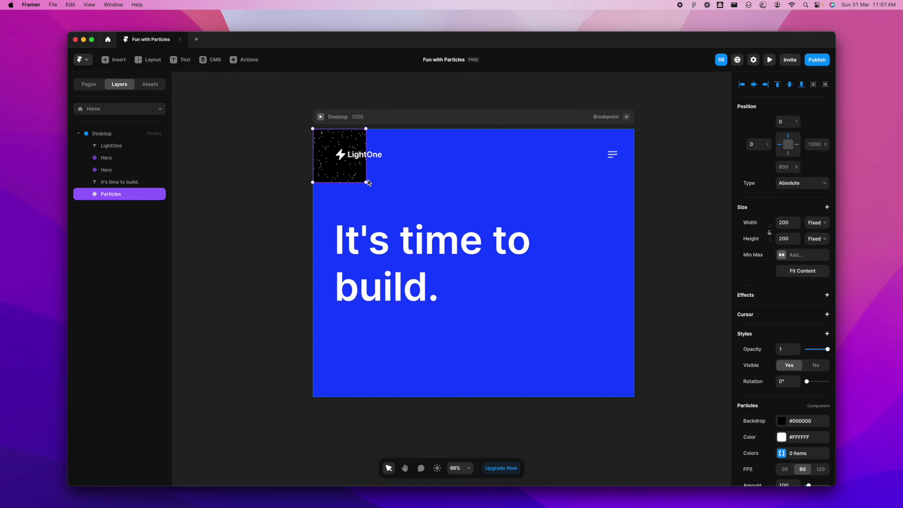
{"action": "left_click_drag", "start_coordinate": [372, 189], "coordinate": [634, 399]}
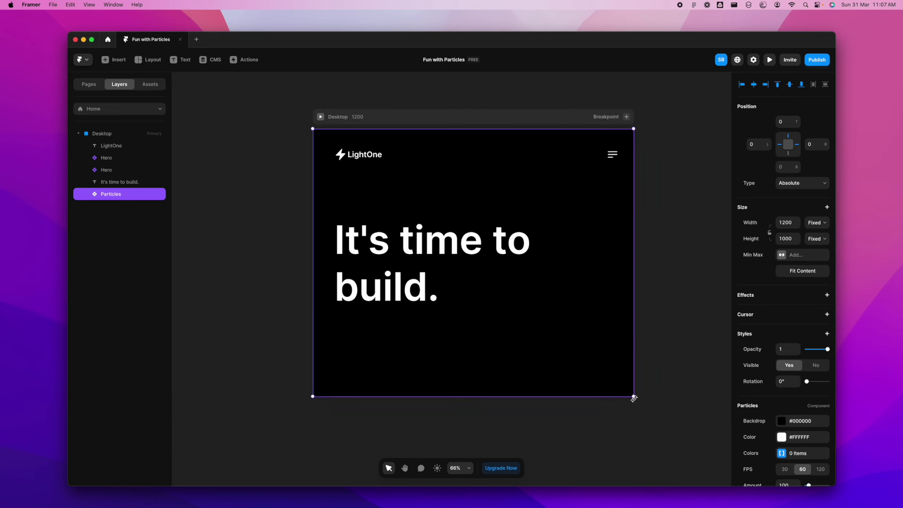
{"action": "left_click", "coordinate": [790, 156]}
Step: Set the Particles backdrop alpha to 0% so the blue Desktop background shows through
{"action": "scroll", "coordinate": [776, 435], "scroll_direction": "down", "scroll_amount": 5}
{"action": "left_click", "coordinate": [782, 368]}
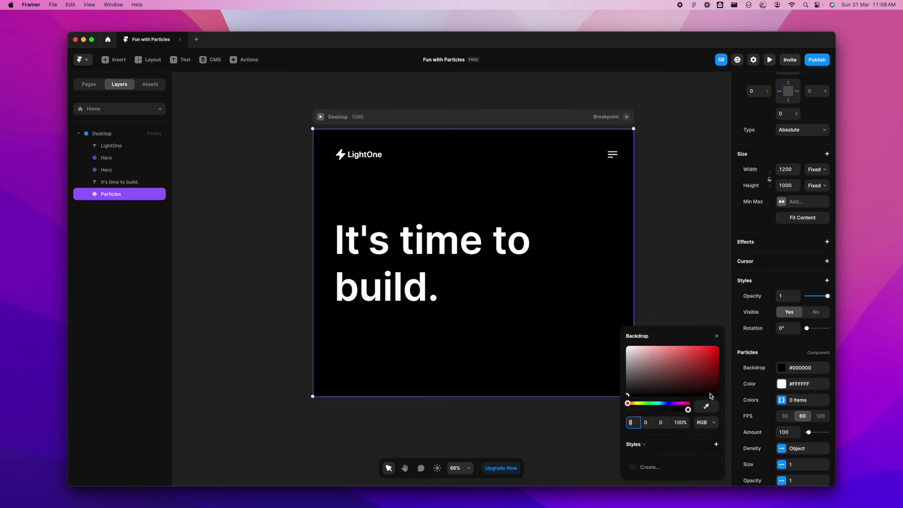
{"action": "left_click_drag", "start_coordinate": [688, 411], "coordinate": [614, 407]}
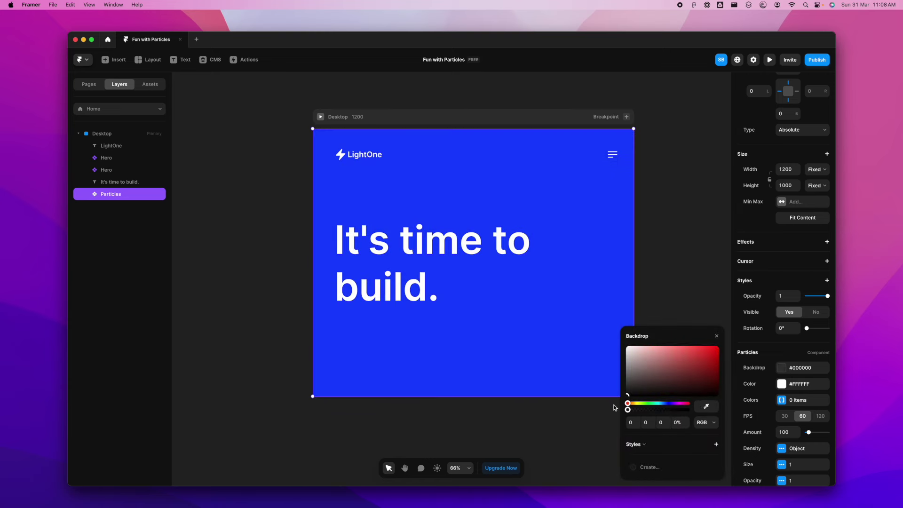
{"action": "left_click", "coordinate": [580, 435]}
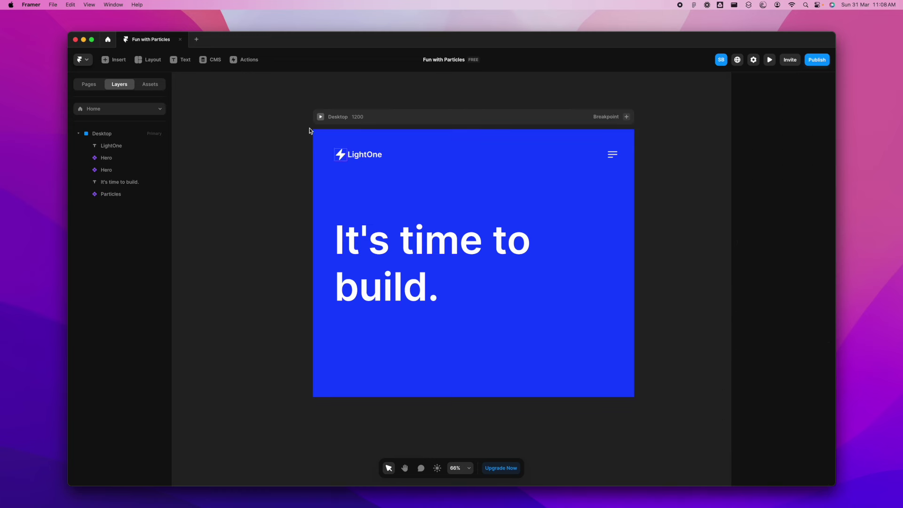
{"action": "left_click", "coordinate": [108, 197]}
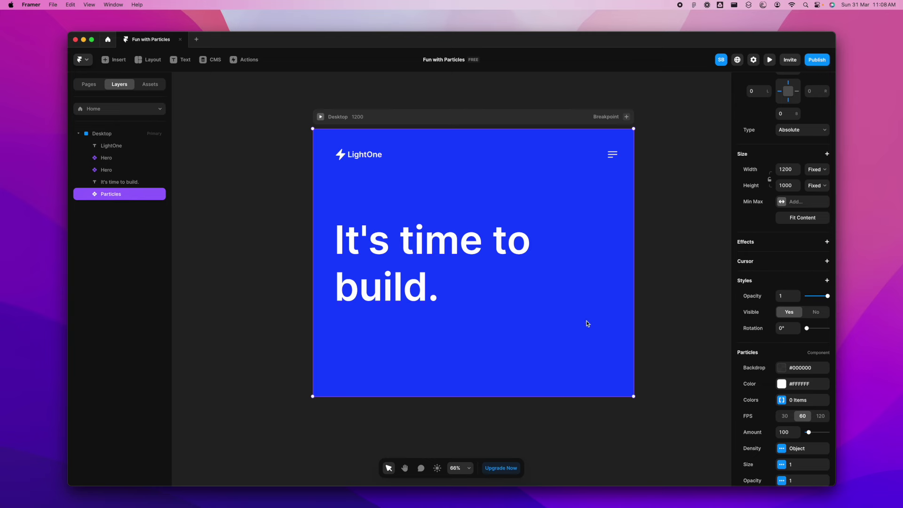
{"action": "scroll", "coordinate": [764, 416], "scroll_direction": "down", "scroll_amount": 5}
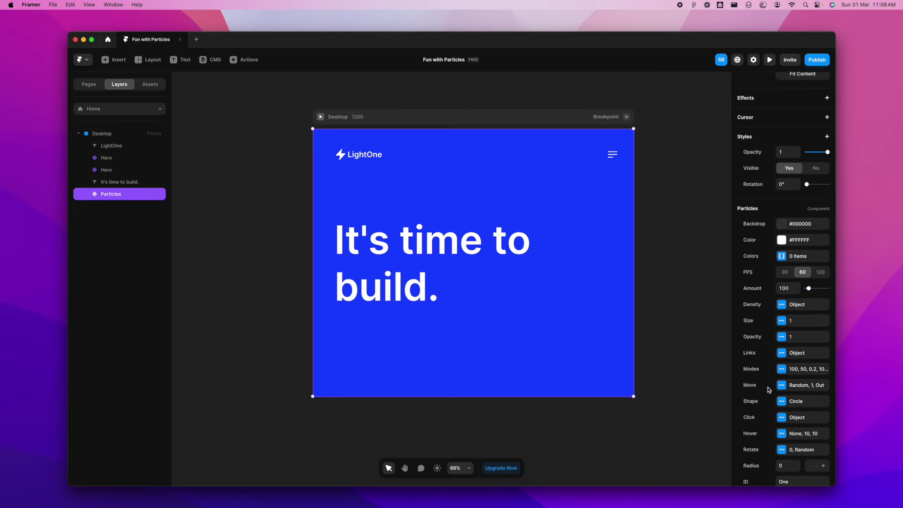
{"action": "scroll", "coordinate": [767, 390], "scroll_direction": "down", "scroll_amount": 3}
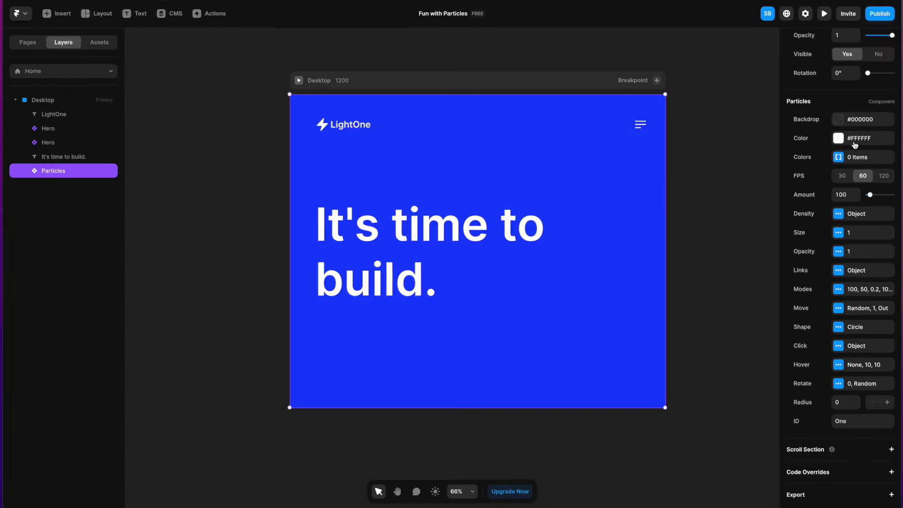
Step: Add a red particle colour and fine-tune it to #F0430E
{"action": "left_click", "coordinate": [840, 162]}
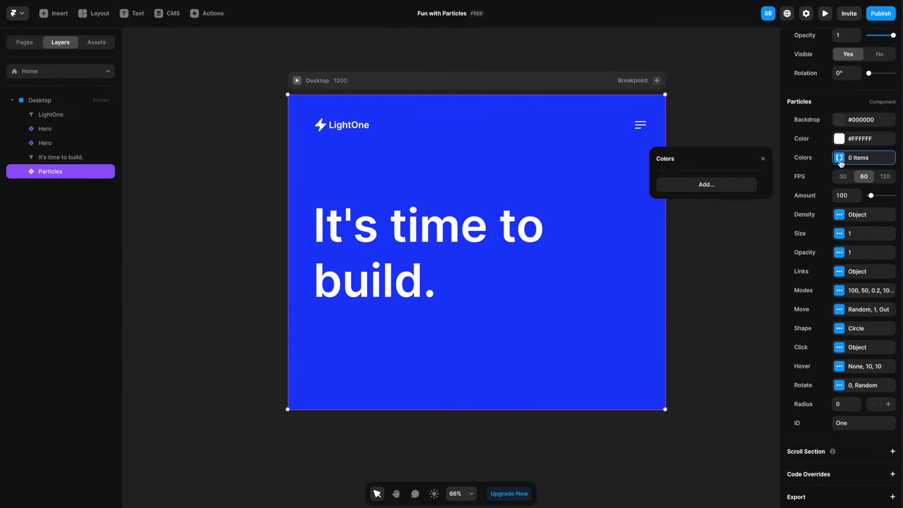
{"action": "left_click", "coordinate": [715, 182]}
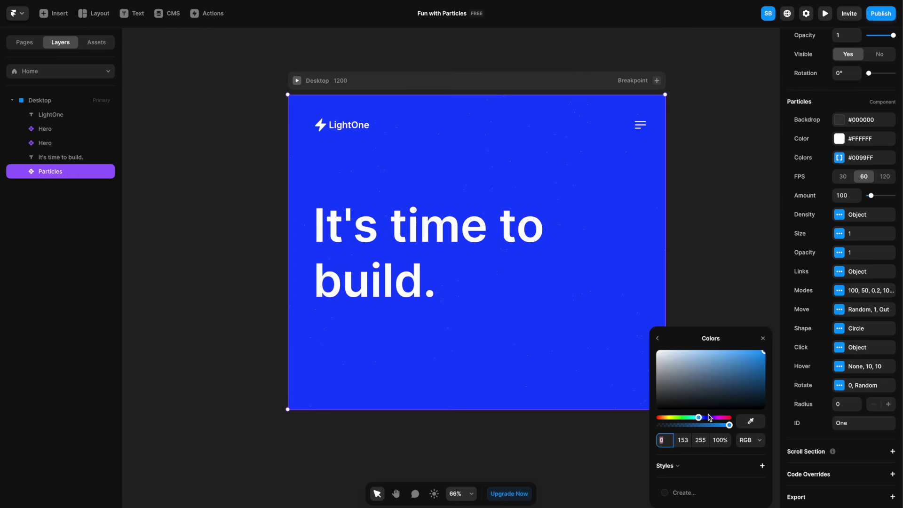
{"action": "left_click", "coordinate": [661, 419]}
{"action": "left_click_drag", "start_coordinate": [719, 394], "coordinate": [758, 357]}
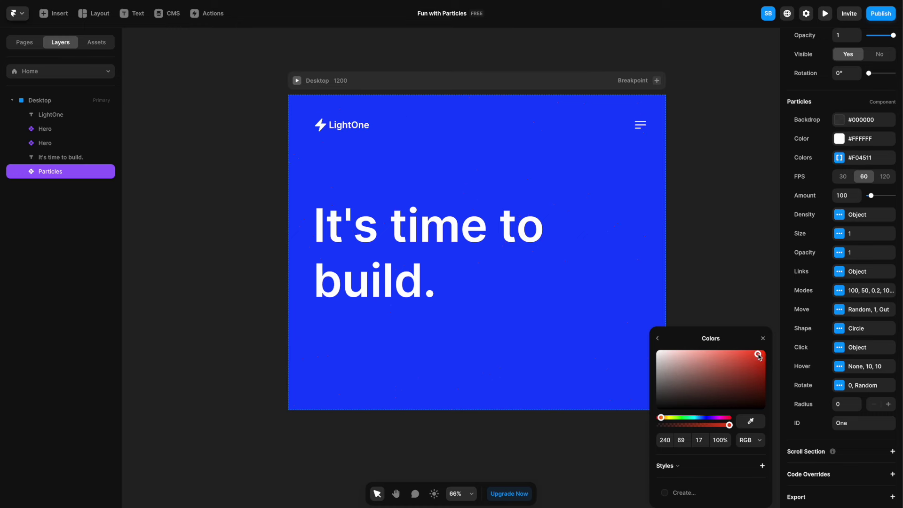
{"action": "scroll", "coordinate": [608, 118], "scroll_direction": "up", "scroll_amount": 5}
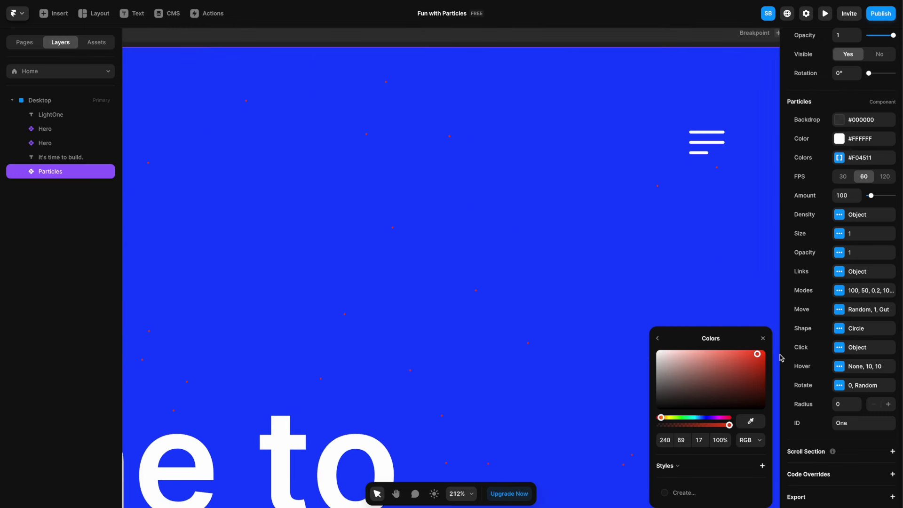
{"action": "scroll", "coordinate": [497, 180], "scroll_direction": "down", "scroll_amount": 8}
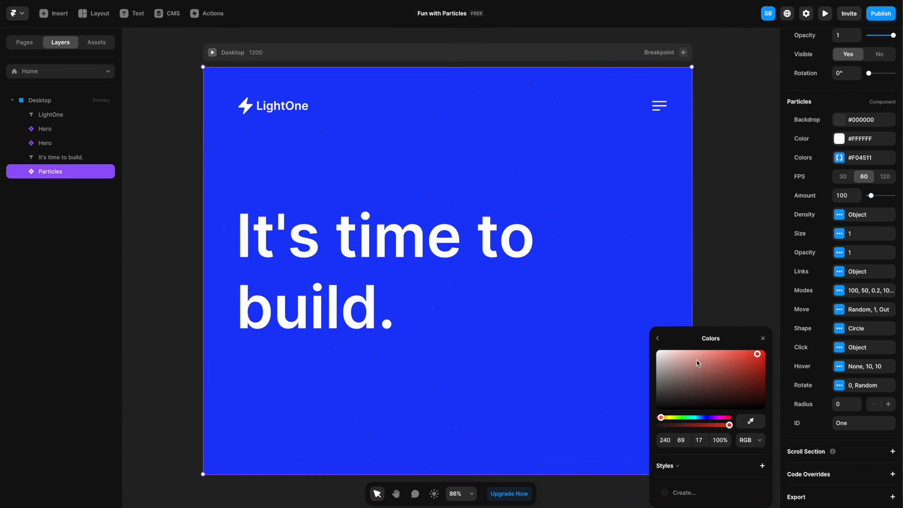
{"action": "left_click_drag", "start_coordinate": [759, 359], "coordinate": [759, 357]}
{"action": "left_click", "coordinate": [658, 338]}
Step: Add a second particle colour in a warm orange-yellow shade
{"action": "left_click", "coordinate": [719, 497]}
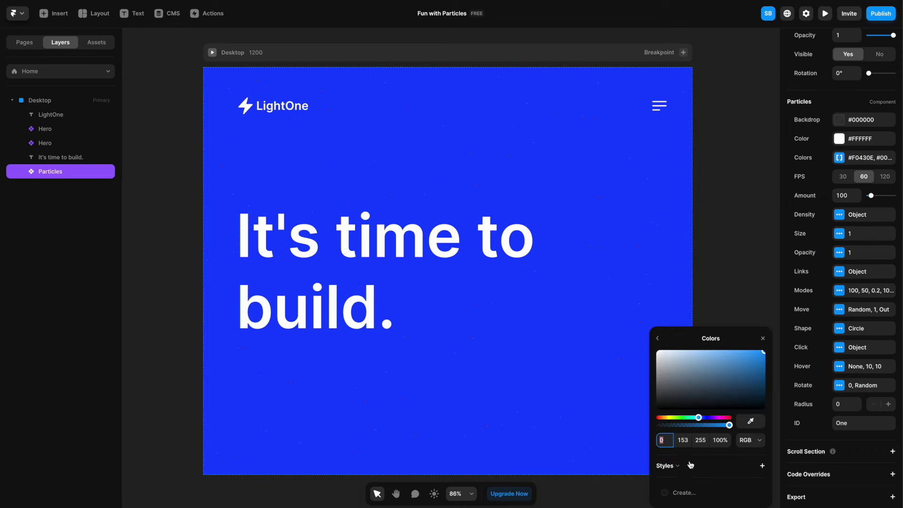
{"action": "left_click", "coordinate": [666, 418]}
{"action": "left_click_drag", "start_coordinate": [751, 380], "coordinate": [755, 351]}
{"action": "left_click", "coordinate": [764, 338]}
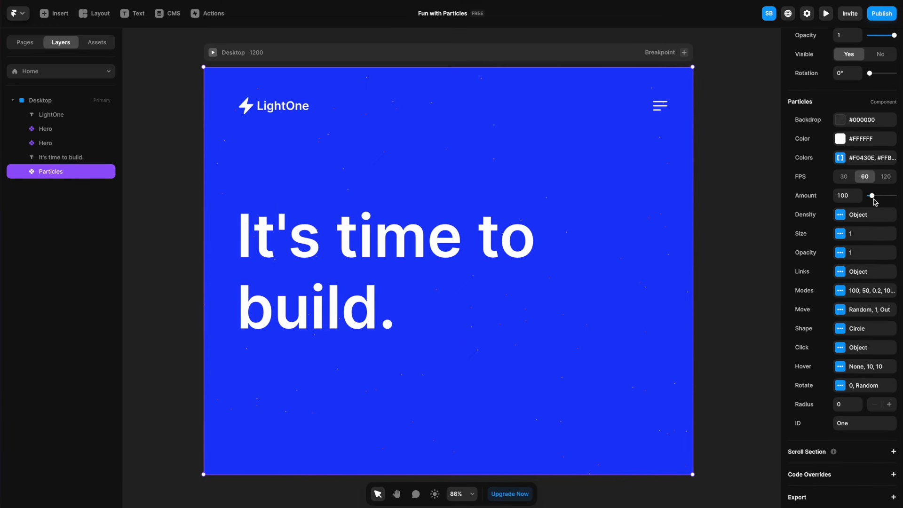
Step: Set the particle size to 10, then change it to a Range from Min 100 to Max 200
{"action": "left_click", "coordinate": [862, 234]}
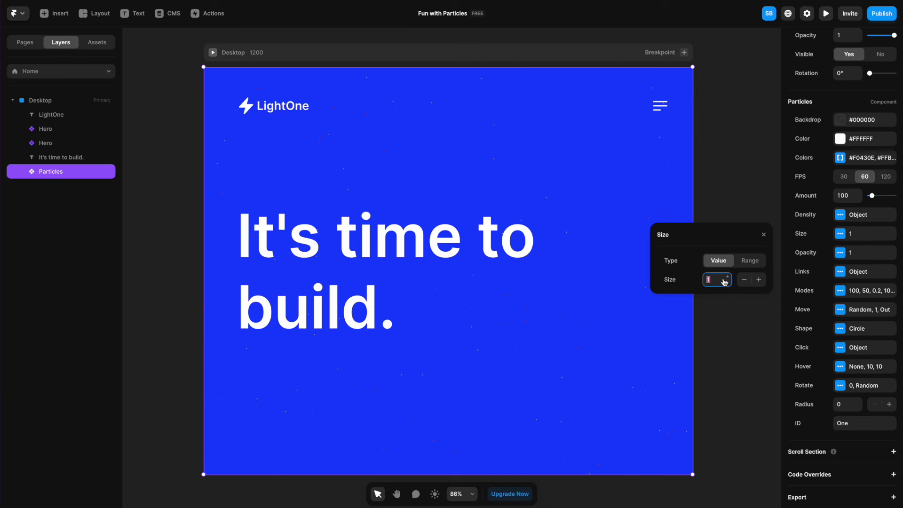
{"action": "type", "text": "10"}
{"action": "key", "text": "Return"}
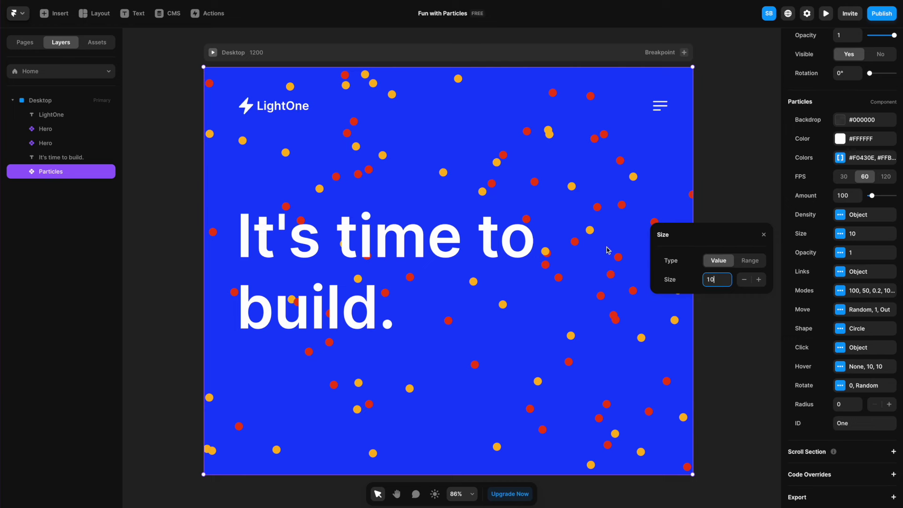
{"action": "left_click", "coordinate": [727, 277]}
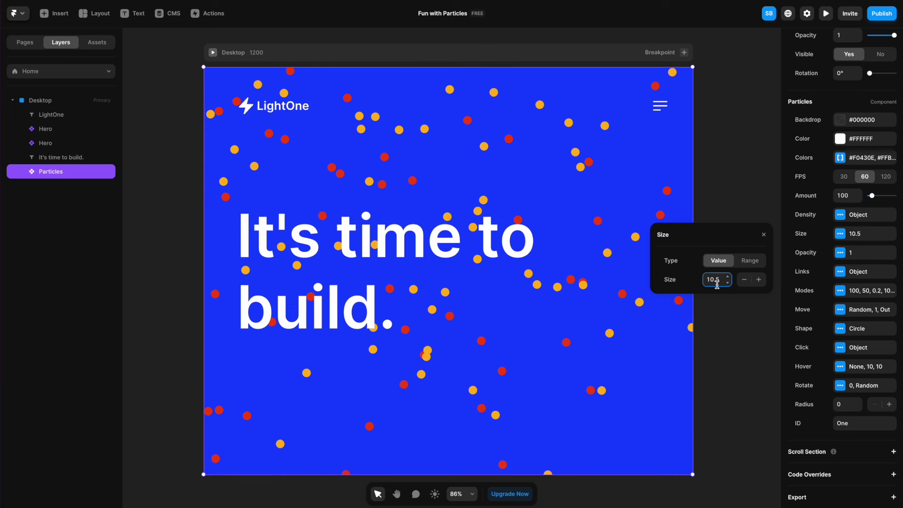
{"action": "left_click", "coordinate": [756, 264]}
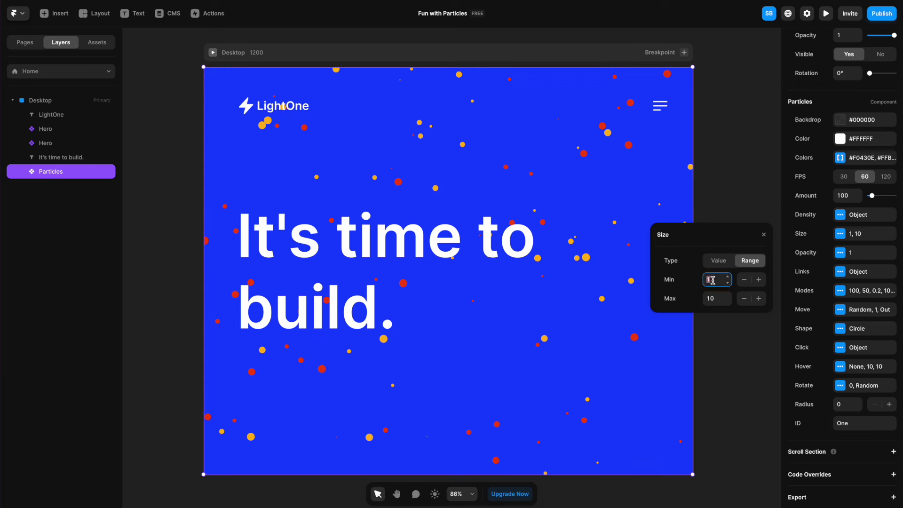
{"action": "type", "text": "100"}
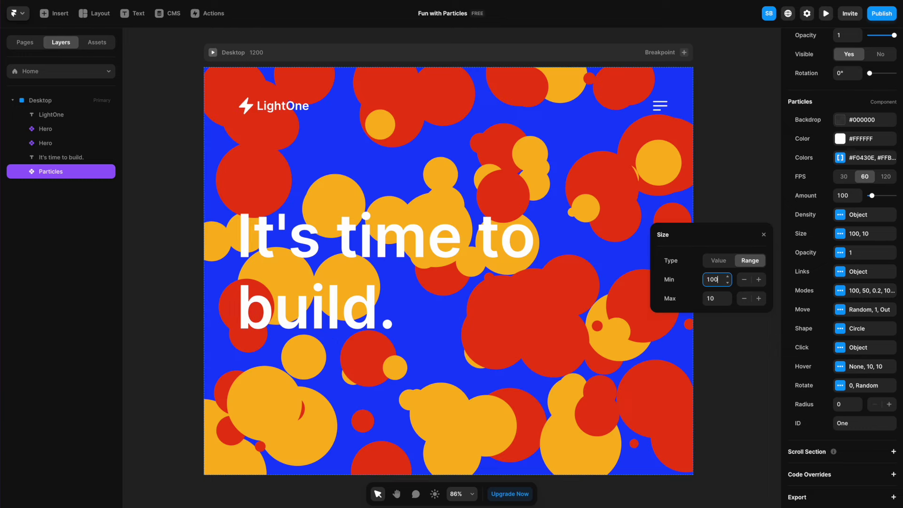
{"action": "key", "text": "Tab"}
{"action": "type", "text": "2"}
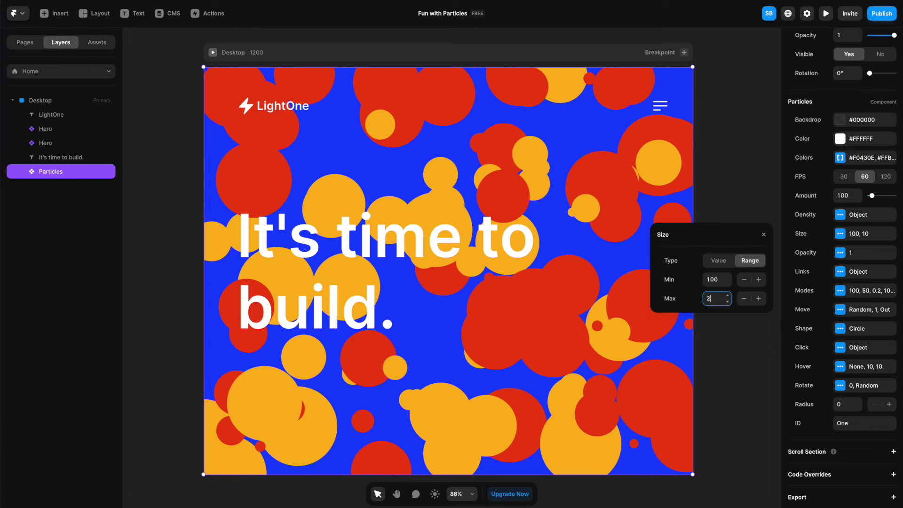
{"action": "type", "text": "00"}
{"action": "key", "text": "Return"}
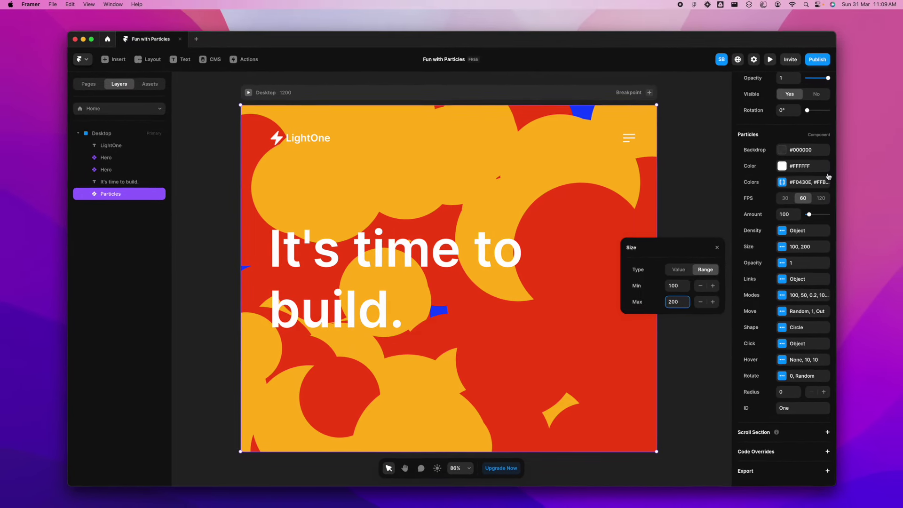
{"action": "left_click", "coordinate": [718, 250]}
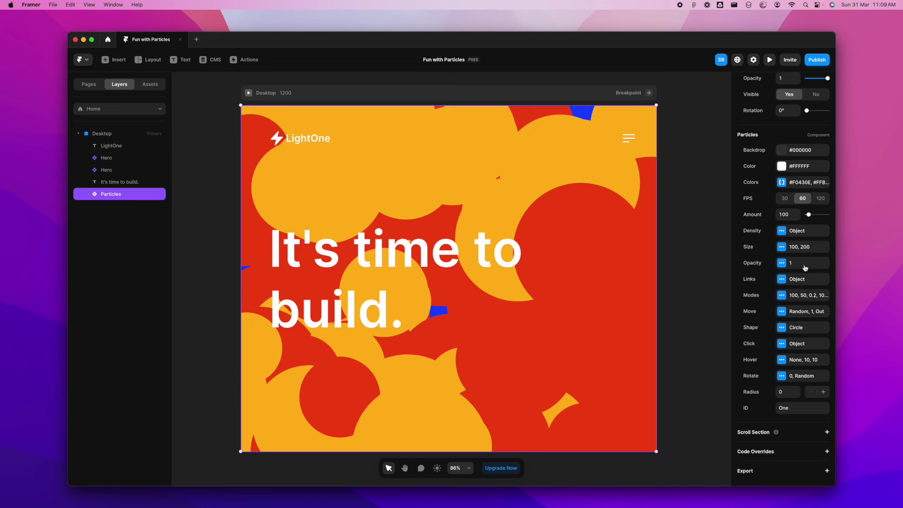
{"action": "left_click", "coordinate": [780, 264]}
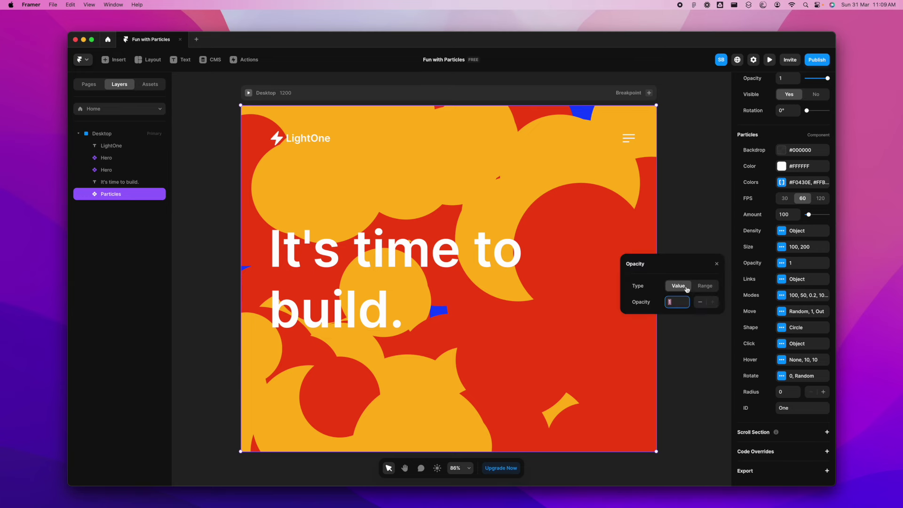
{"action": "left_click", "coordinate": [705, 286]}
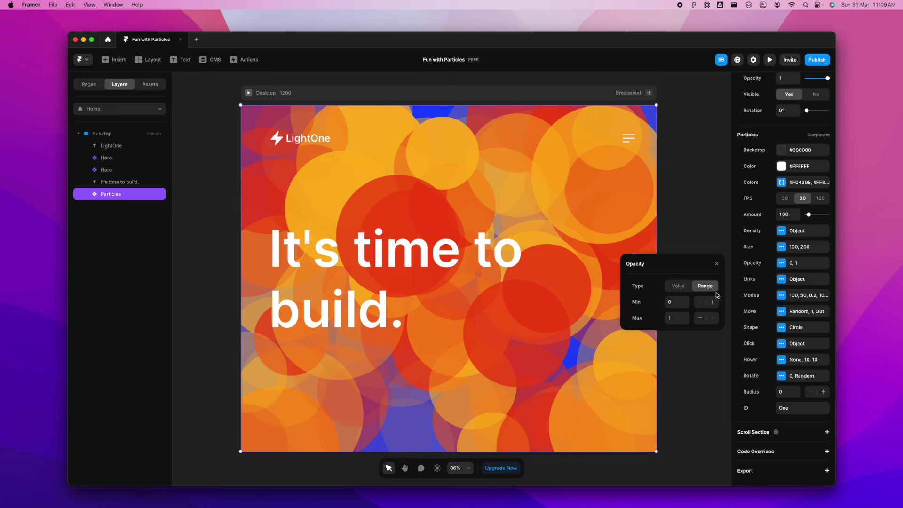
{"action": "left_click", "coordinate": [683, 286]}
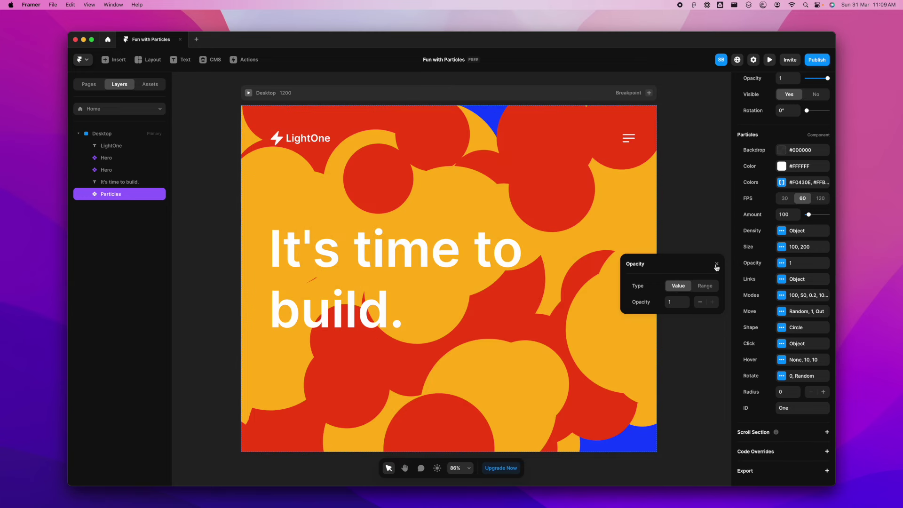
{"action": "left_click", "coordinate": [716, 265]}
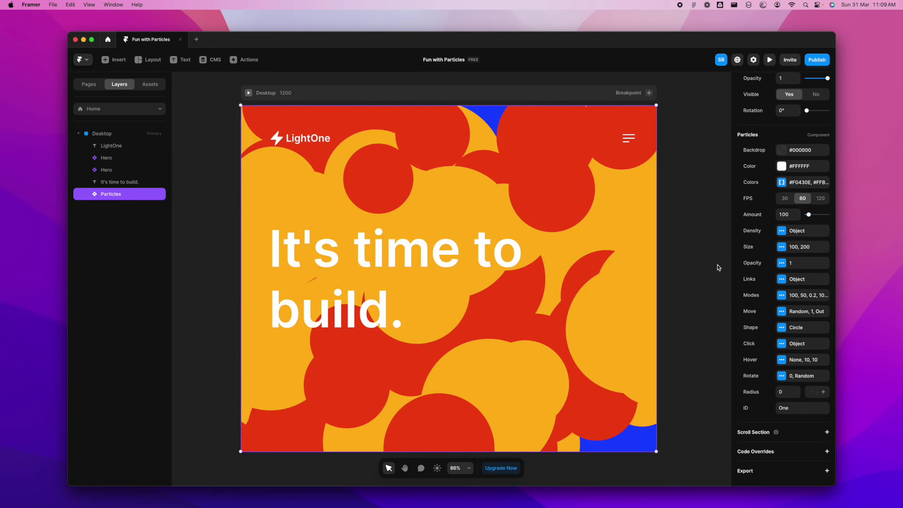
Step: Set the particle Move options Random, Trail and Spin to Yes
{"action": "left_click", "coordinate": [781, 312]}
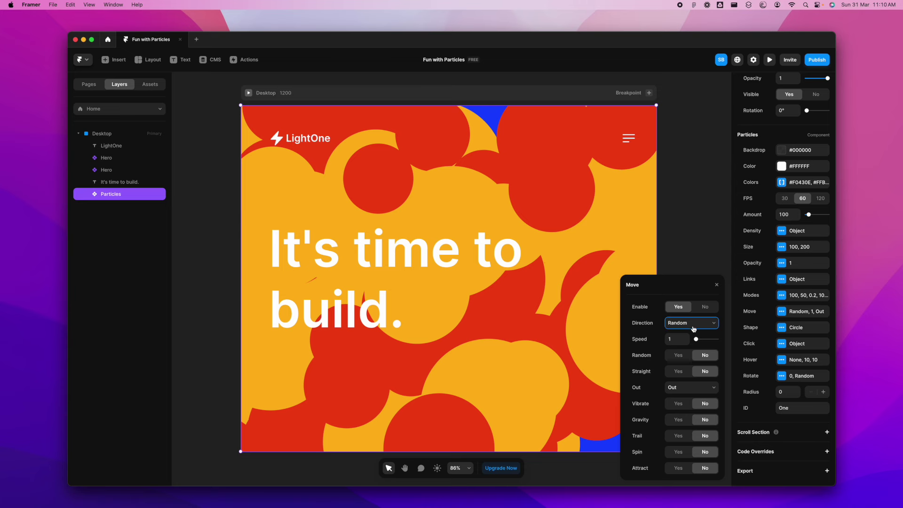
{"action": "left_click", "coordinate": [688, 358]}
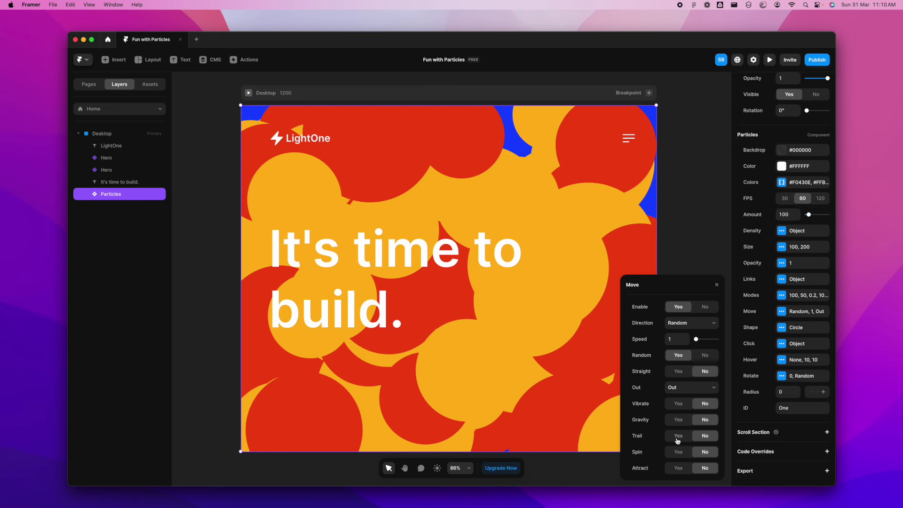
{"action": "left_click", "coordinate": [678, 436]}
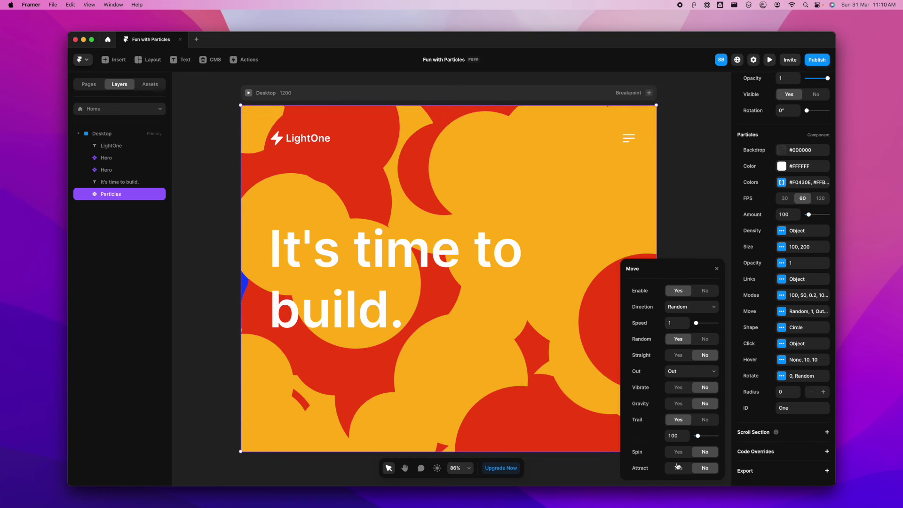
{"action": "left_click", "coordinate": [677, 452]}
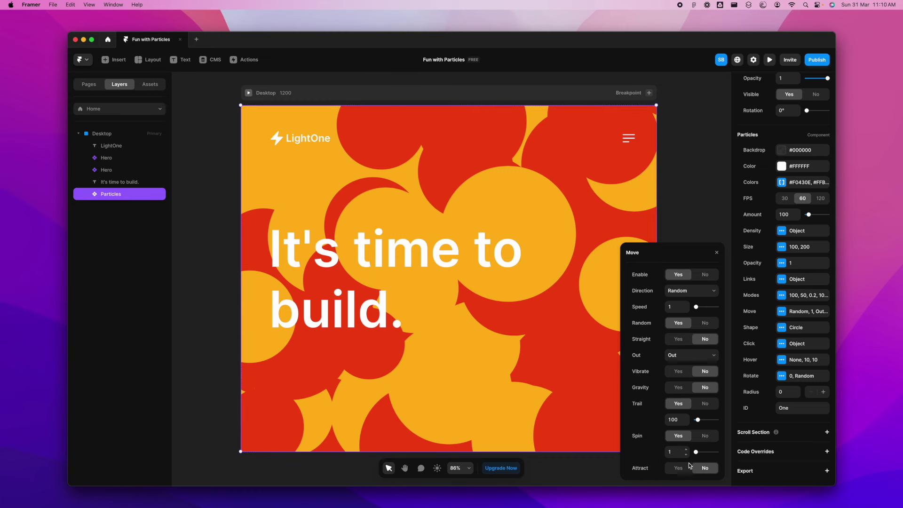
Step: Change the particle shape to Triangle
{"action": "left_click", "coordinate": [717, 254]}
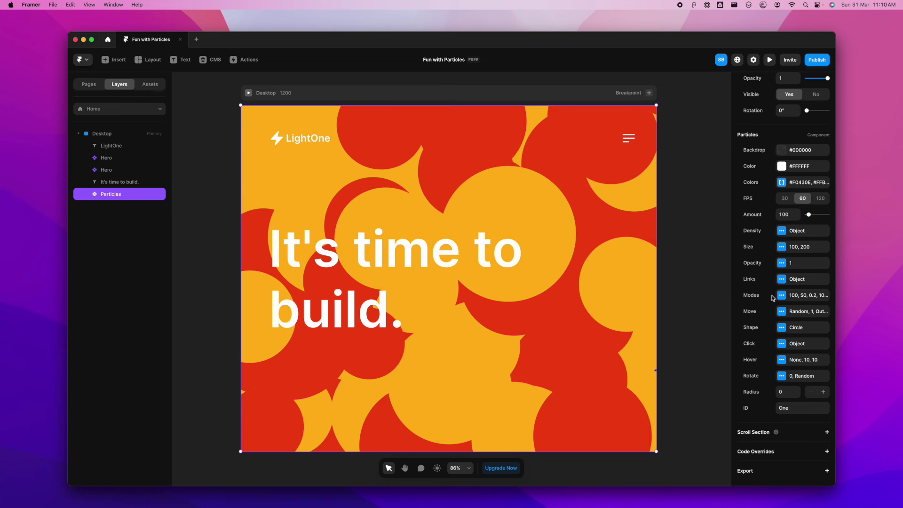
{"action": "left_click", "coordinate": [781, 329]}
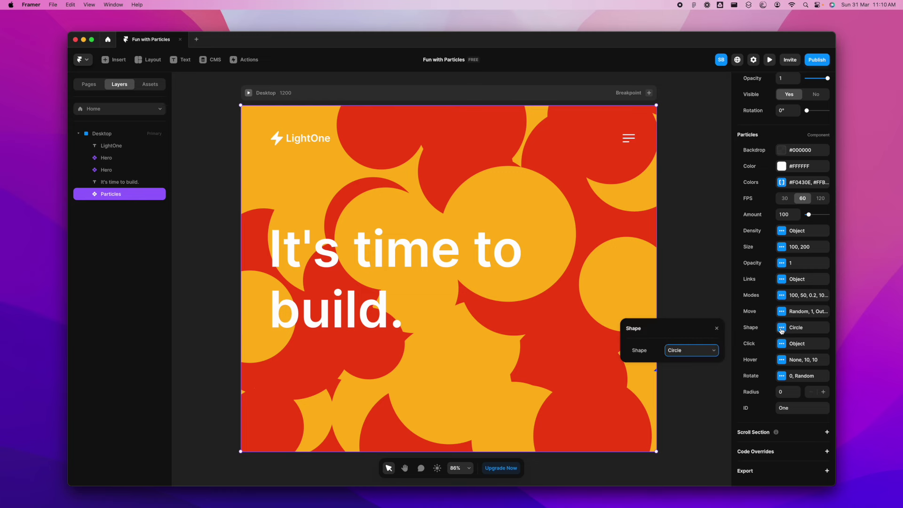
{"action": "left_click", "coordinate": [683, 350]}
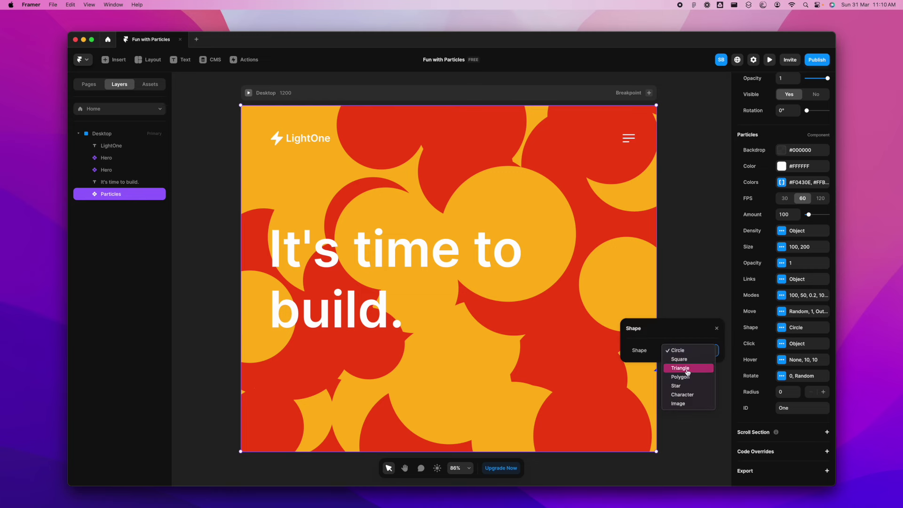
{"action": "left_click", "coordinate": [687, 368]}
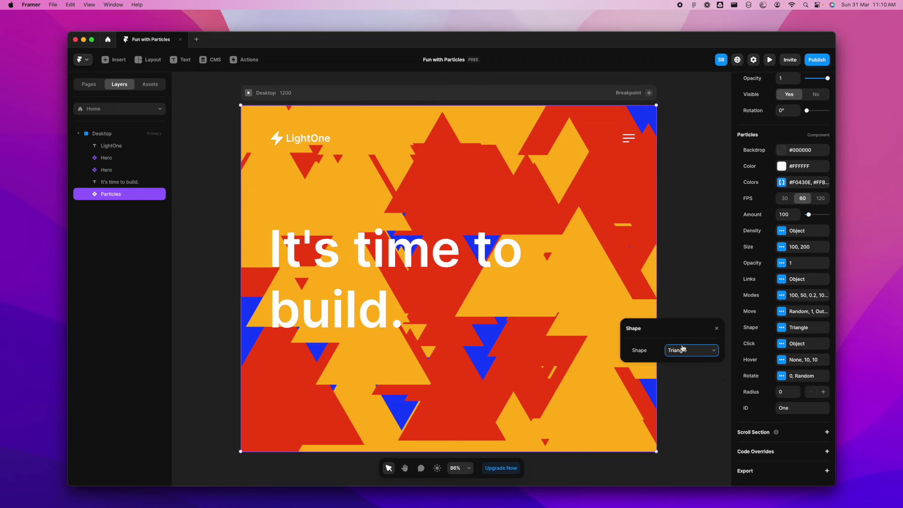
{"action": "left_click", "coordinate": [718, 329]}
Step: Disable the particles' hover reaction and keep the rotation direction as Random
{"action": "left_click", "coordinate": [783, 360]}
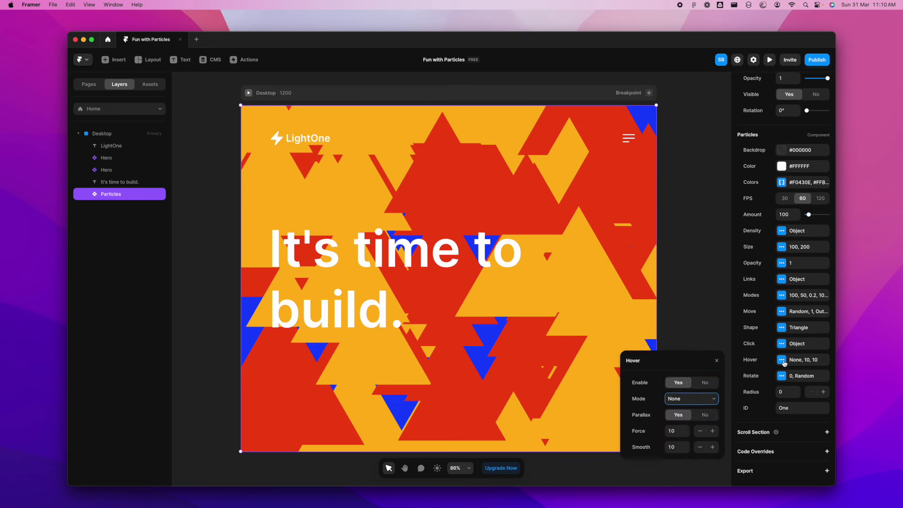
{"action": "left_click", "coordinate": [704, 383]}
{"action": "left_click", "coordinate": [718, 362]}
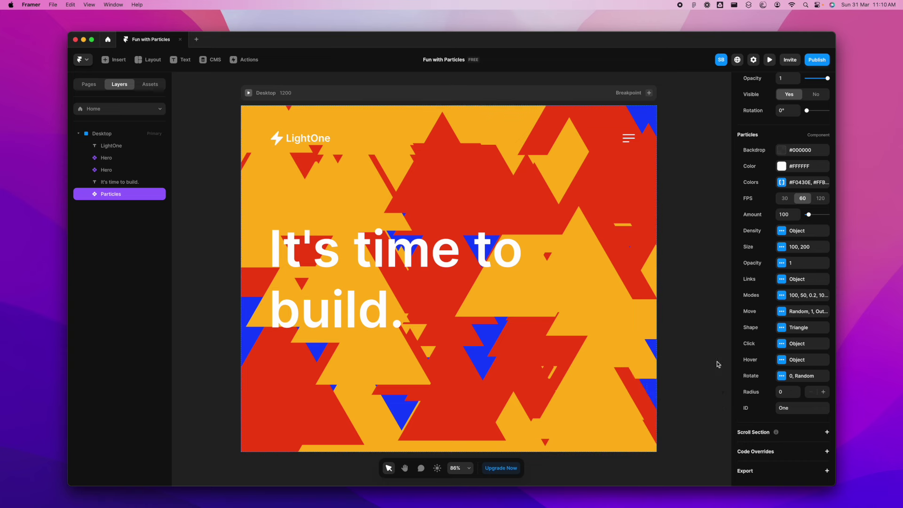
{"action": "left_click", "coordinate": [782, 376]}
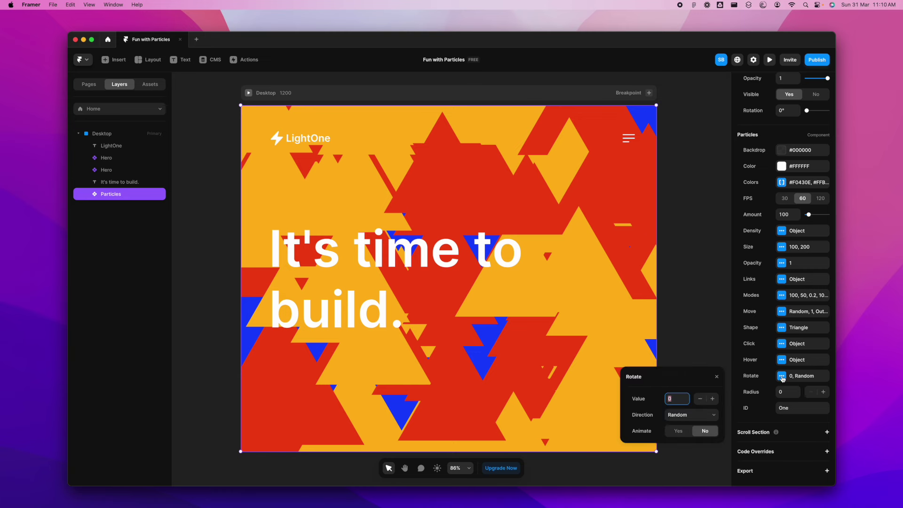
{"action": "left_click", "coordinate": [698, 418]}
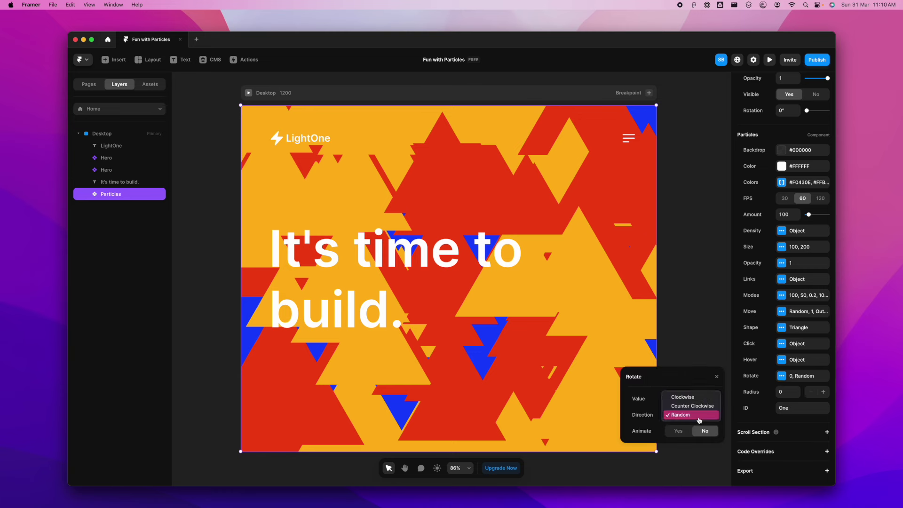
{"action": "left_click", "coordinate": [699, 418]}
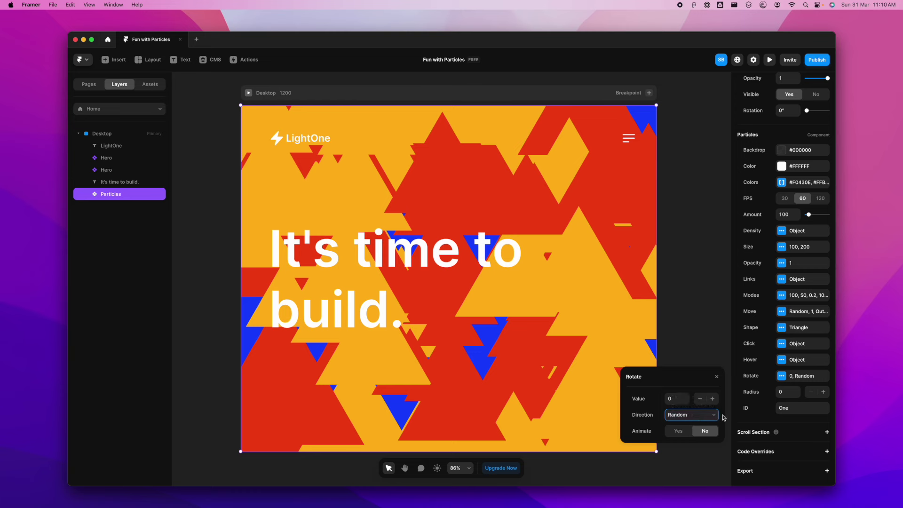
{"action": "left_click", "coordinate": [716, 377]}
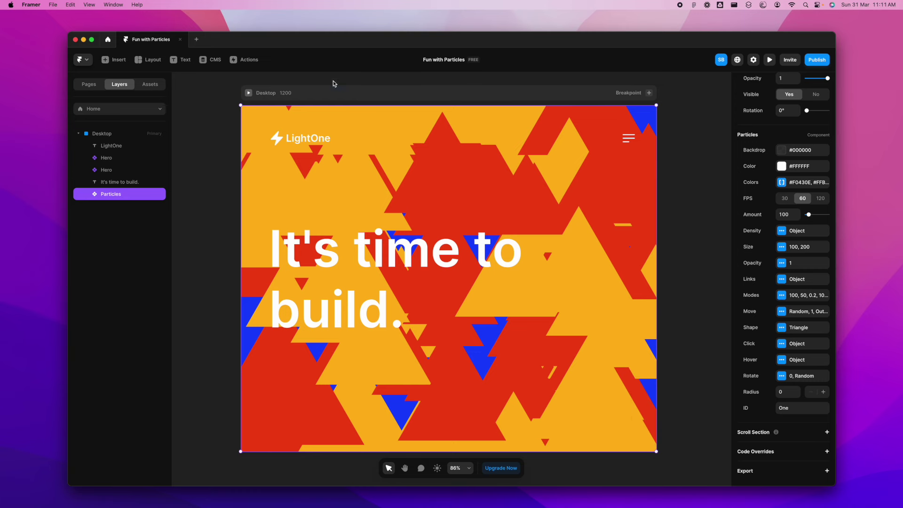
{"action": "left_click", "coordinate": [249, 92]}
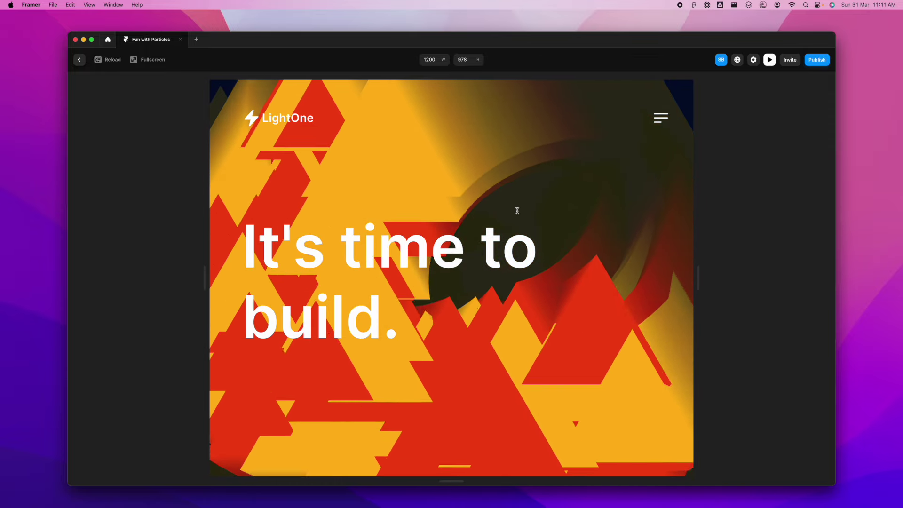
{"action": "left_click", "coordinate": [76, 61]}
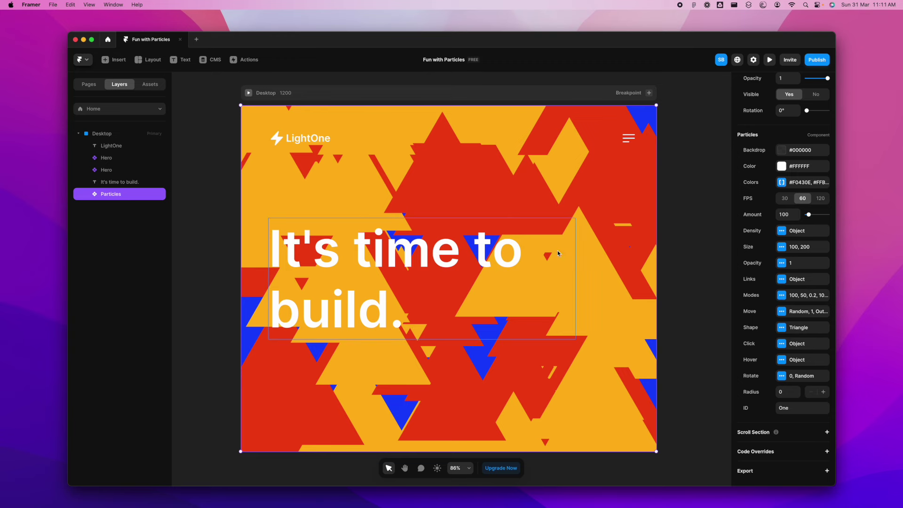
Step: Wrap the Particles layer in a new Frame via Add Frame and reselect Particles inside it
{"action": "right_click", "coordinate": [113, 193]}
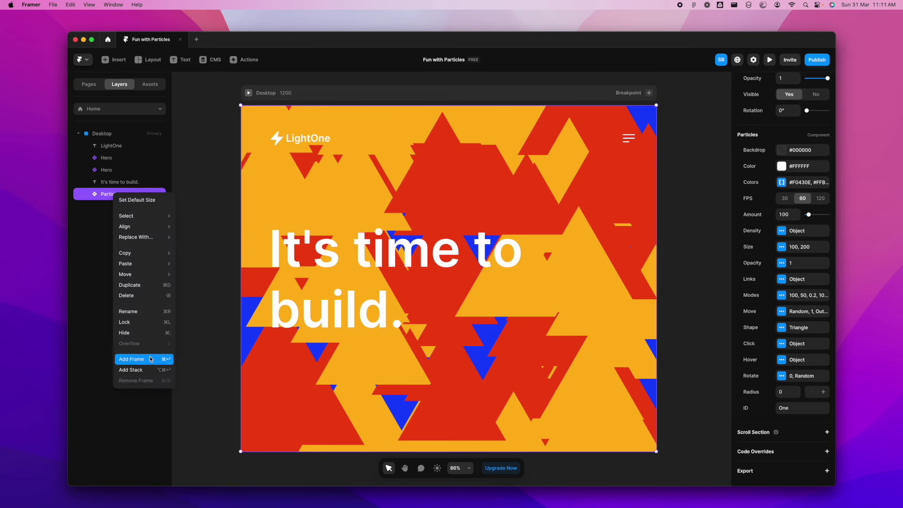
{"action": "left_click", "coordinate": [149, 359]}
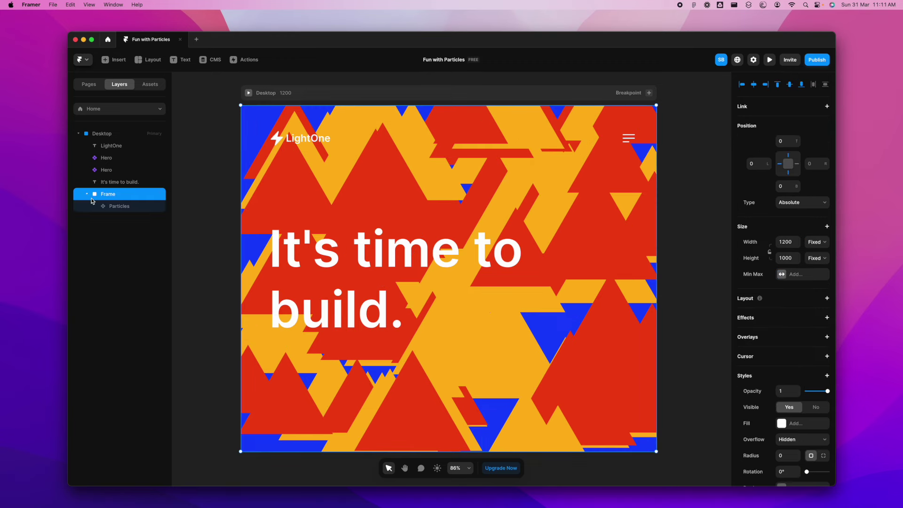
{"action": "left_click", "coordinate": [133, 208]}
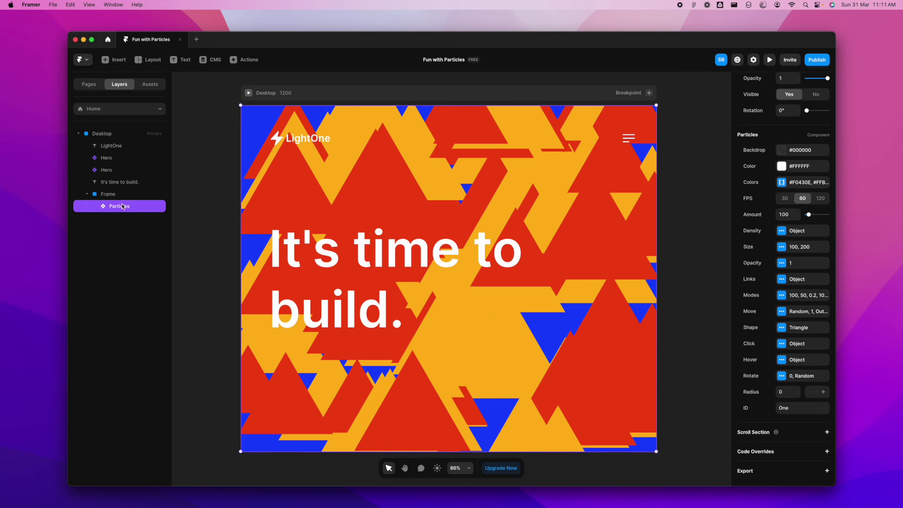
Step: Add a Blur filter of 80 to the Frame wrapping the particles
{"action": "left_click", "coordinate": [126, 198]}
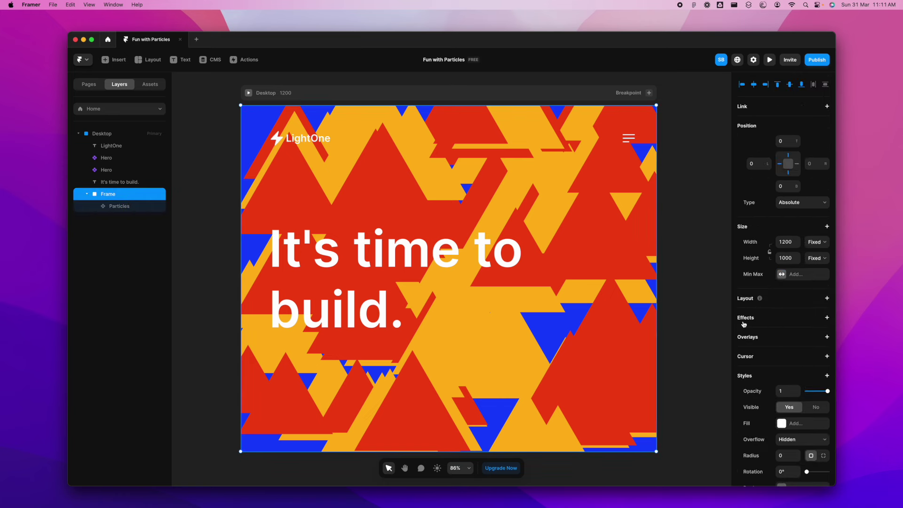
{"action": "scroll", "coordinate": [765, 342], "scroll_direction": "down", "scroll_amount": 5}
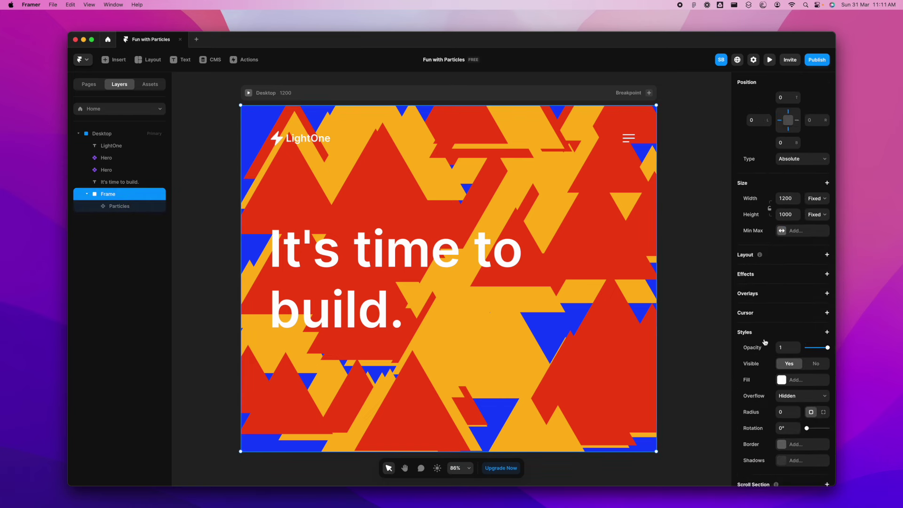
{"action": "left_click", "coordinate": [827, 296]}
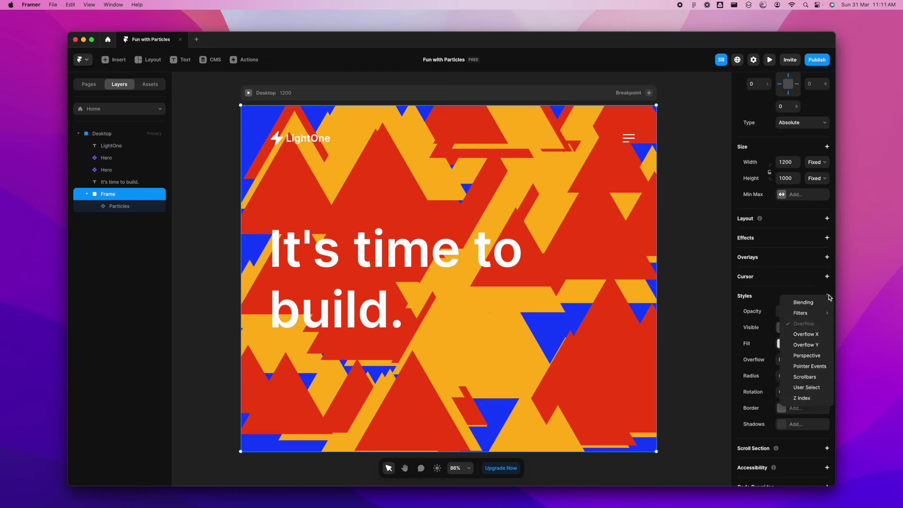
{"action": "mouse_move", "coordinate": [804, 316]}
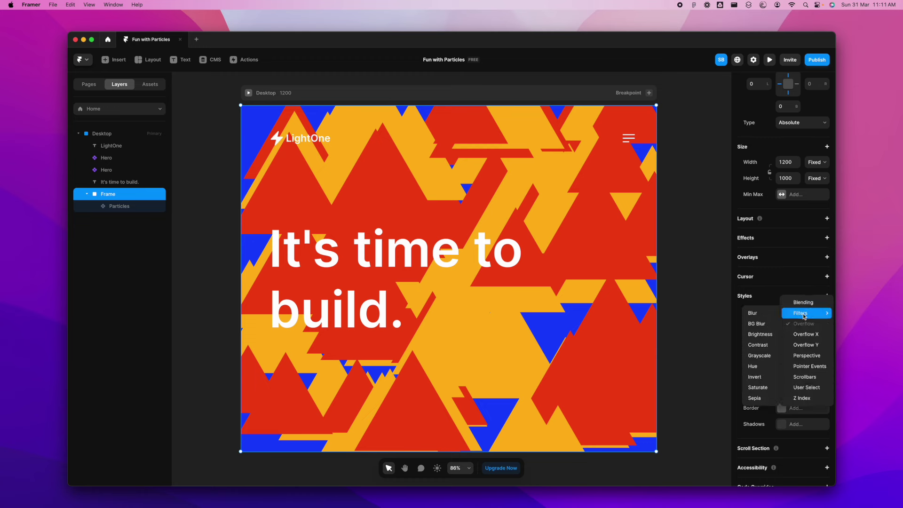
{"action": "left_click", "coordinate": [757, 316]}
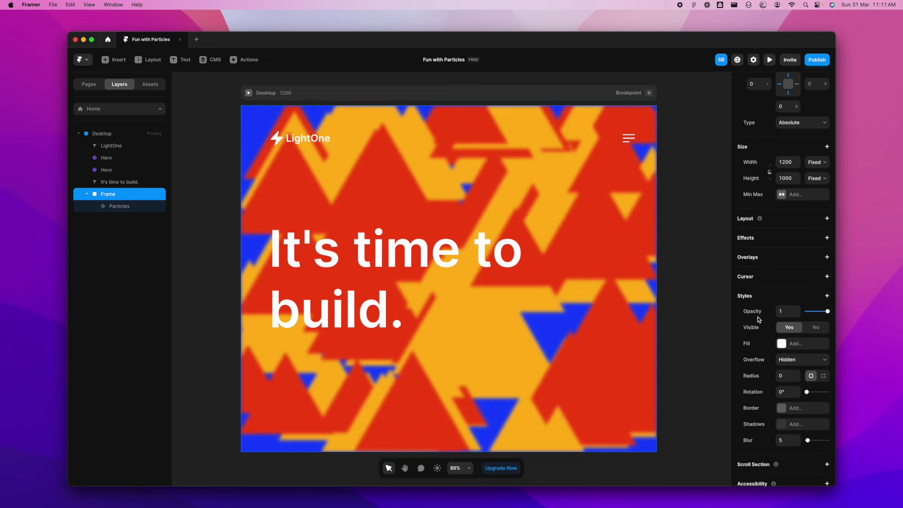
{"action": "scroll", "coordinate": [771, 384], "scroll_direction": "down", "scroll_amount": 2}
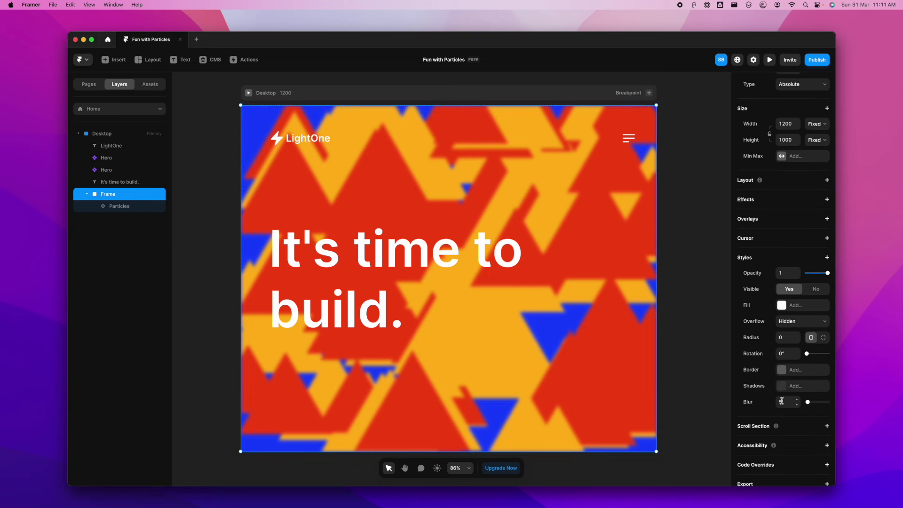
{"action": "left_click", "coordinate": [781, 402]}
{"action": "type", "text": "80"}
{"action": "key", "text": "Return"}
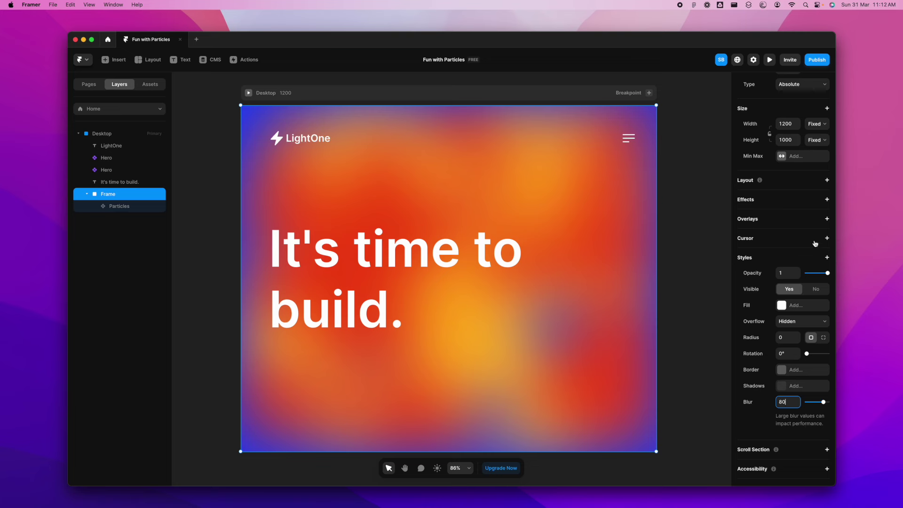
Step: Preview the blurred red-orange gradient background, then return to editing
{"action": "left_click", "coordinate": [708, 241]}
{"action": "left_click", "coordinate": [249, 93]}
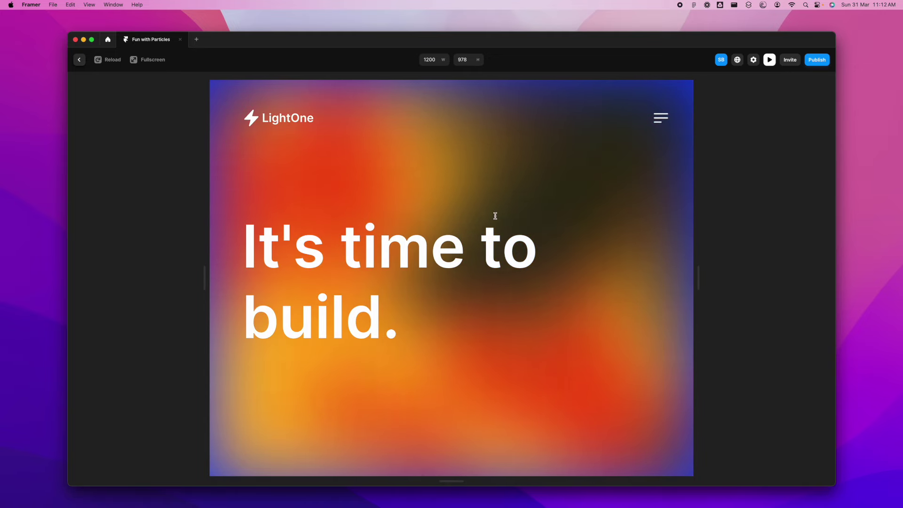
{"action": "left_click", "coordinate": [79, 60]}
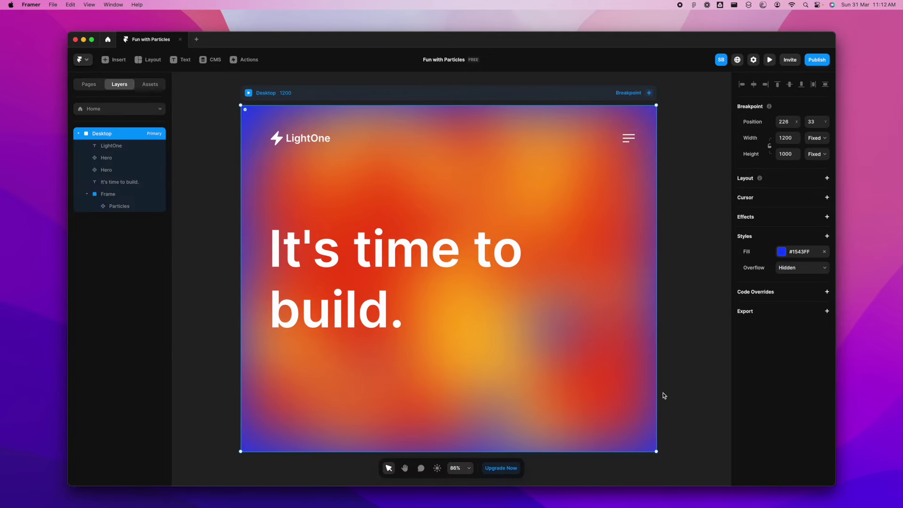
Step: Add Lighten blending to the particle Frame and preview the result
{"action": "left_click", "coordinate": [109, 194]}
{"action": "left_click", "coordinate": [826, 257]}
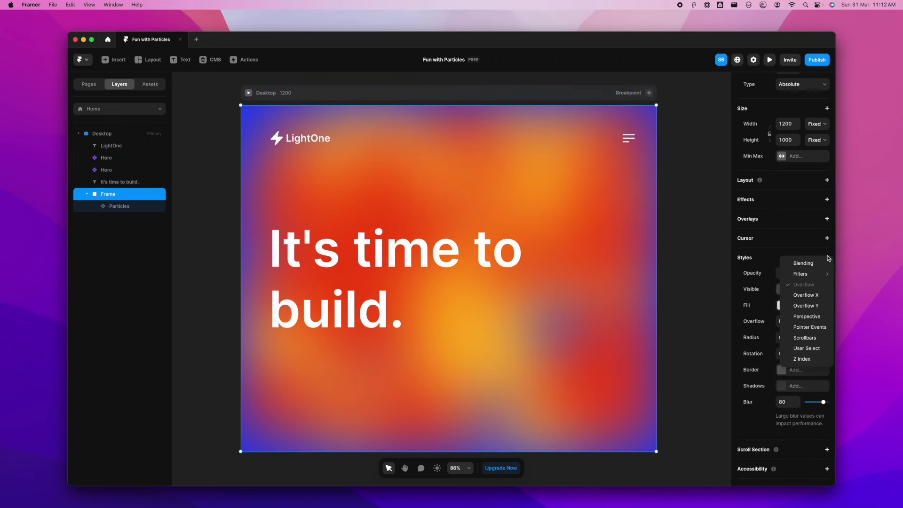
{"action": "left_click", "coordinate": [812, 264]}
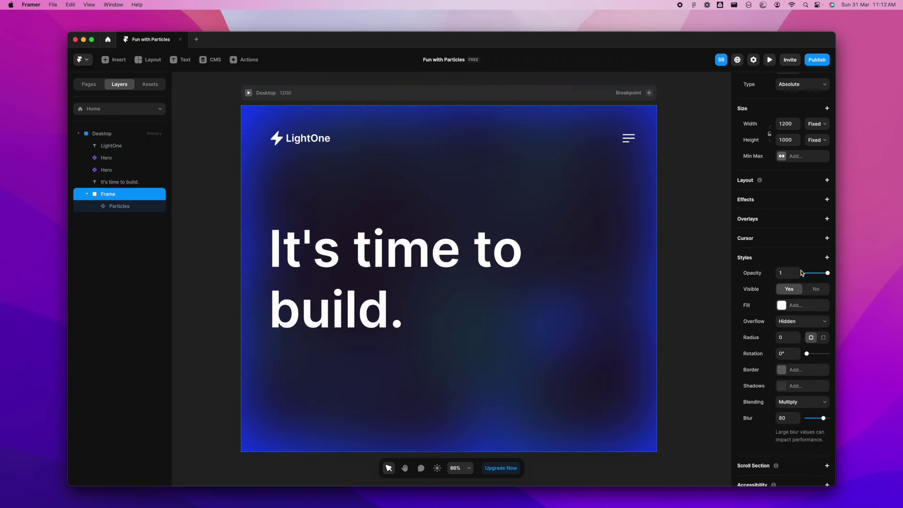
{"action": "left_click", "coordinate": [790, 403]}
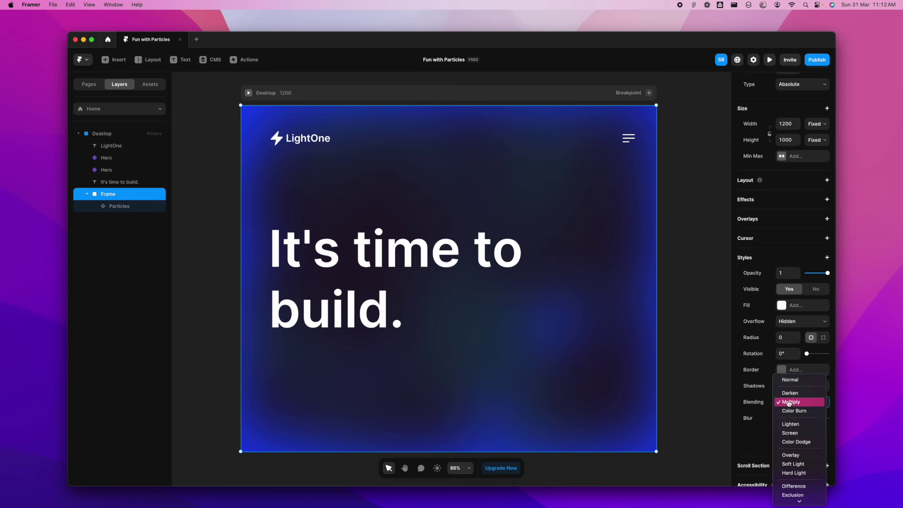
{"action": "left_click", "coordinate": [798, 425]}
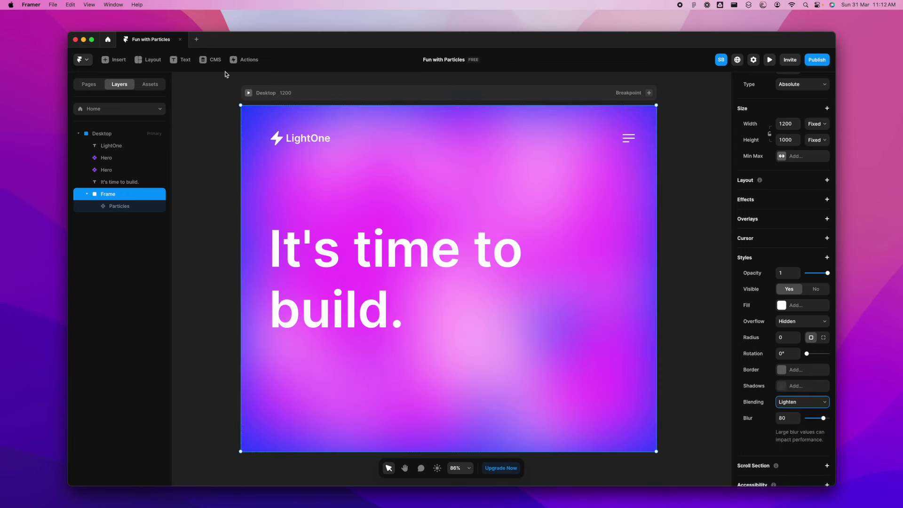
{"action": "left_click", "coordinate": [248, 94]}
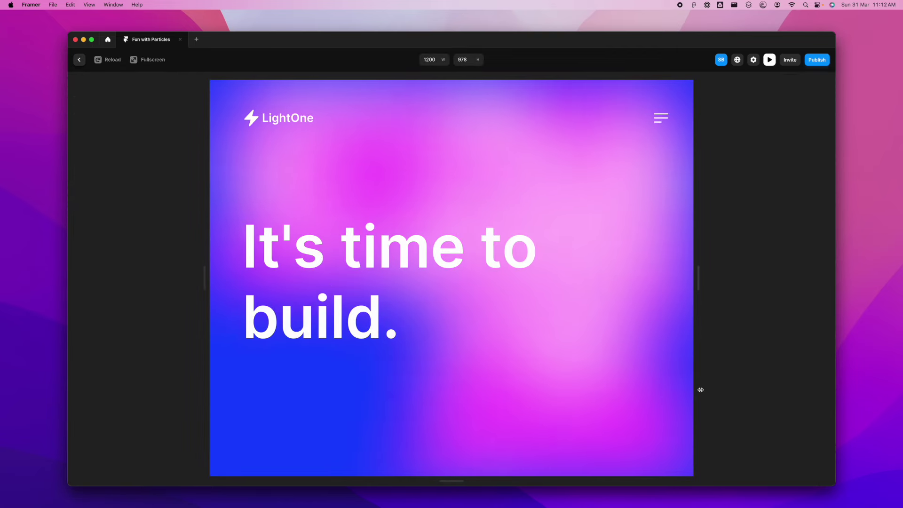
{"action": "key", "text": "Escape"}
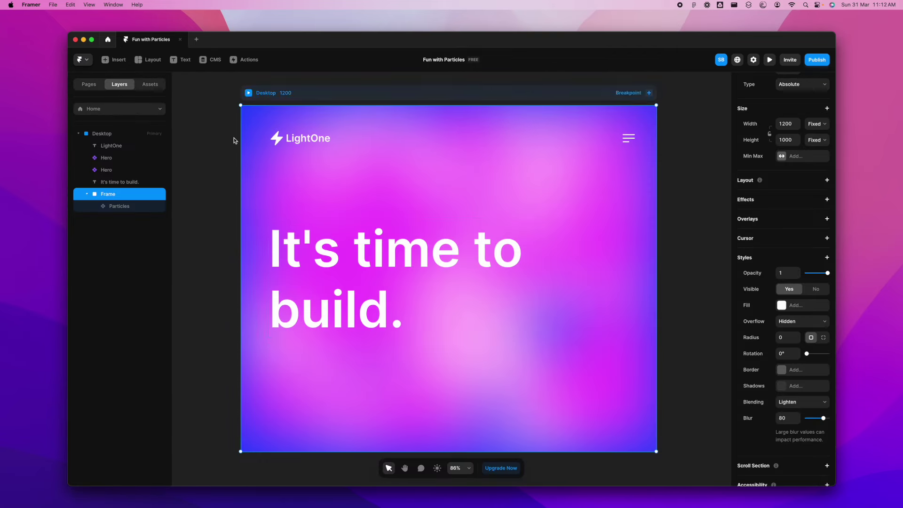
Step: Switch the Frame's blending to Hard Light and preview the pink-red gradient
{"action": "left_click", "coordinate": [801, 403]}
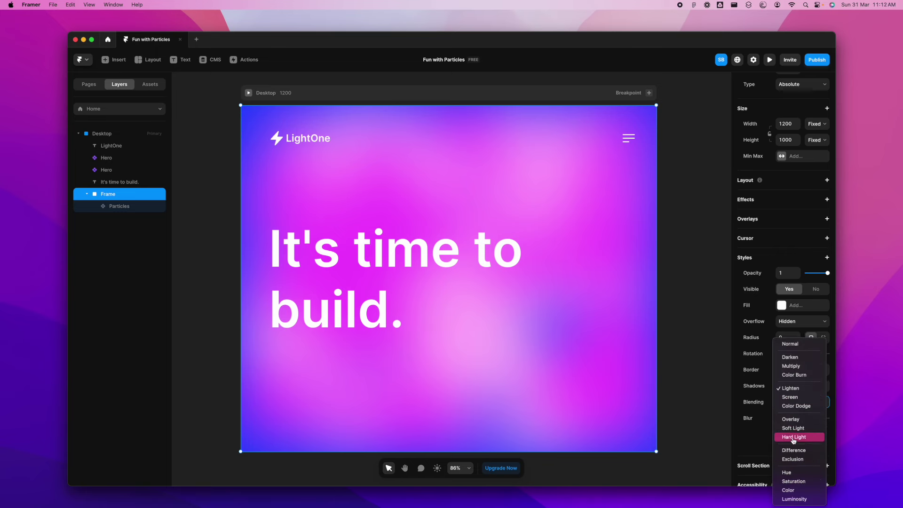
{"action": "left_click", "coordinate": [794, 438]}
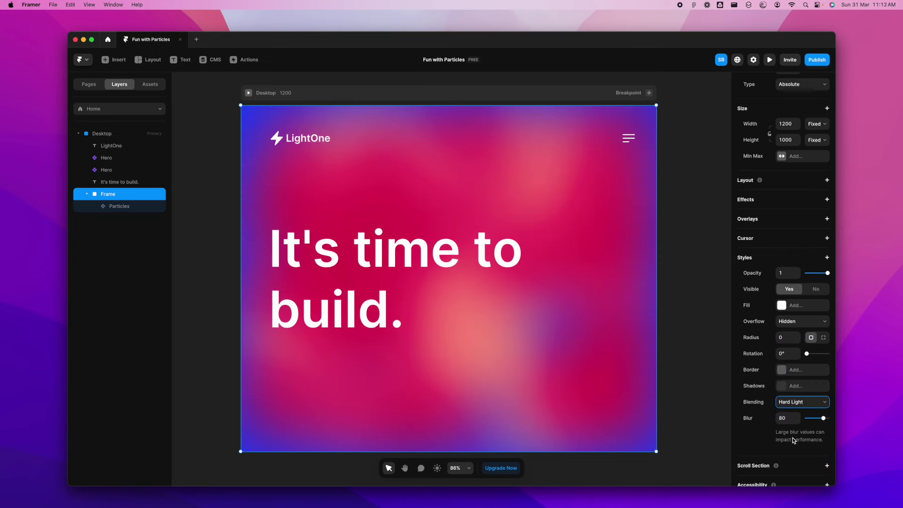
{"action": "left_click", "coordinate": [248, 93]}
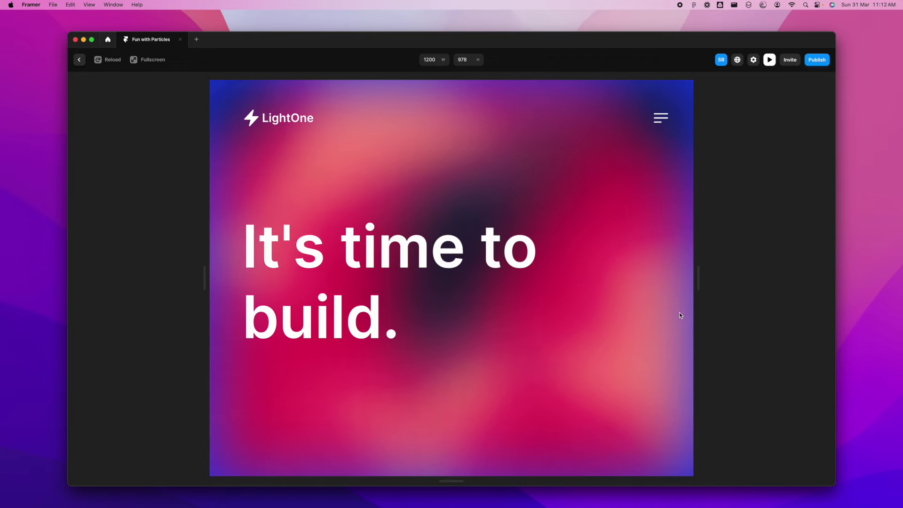
{"action": "key", "text": "Escape"}
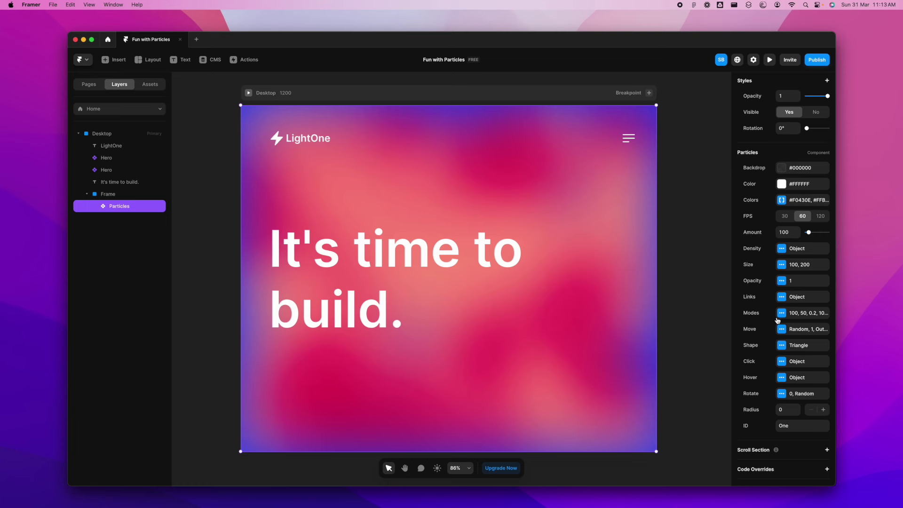
Step: Open the Widget page from the site's page list
{"action": "left_click", "coordinate": [709, 296]}
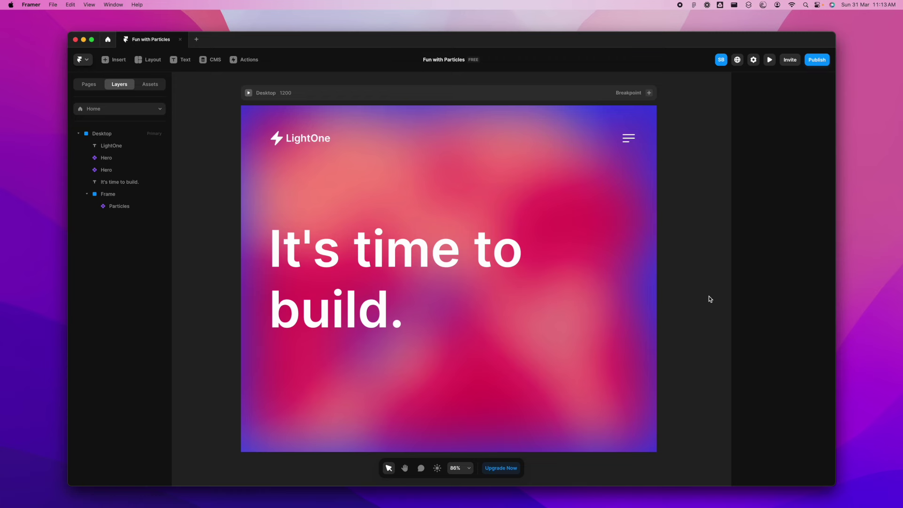
{"action": "left_click", "coordinate": [89, 84]}
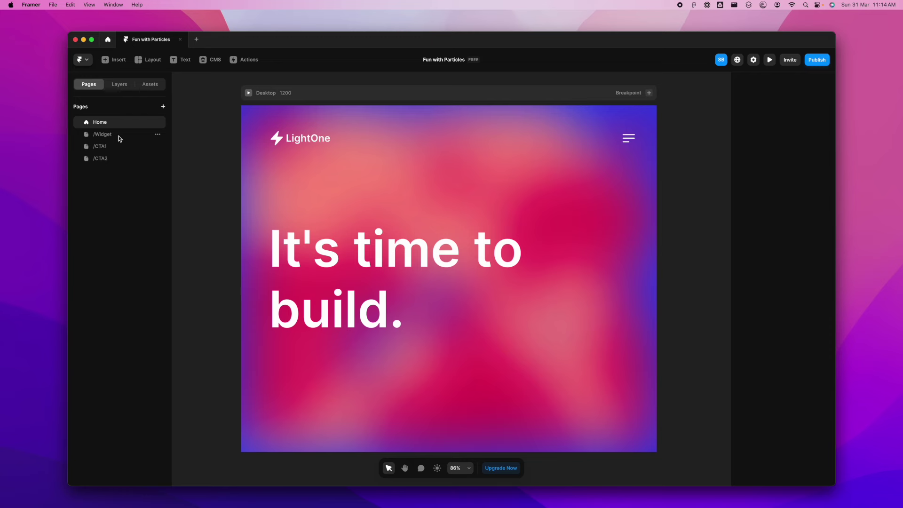
{"action": "left_click", "coordinate": [102, 135]}
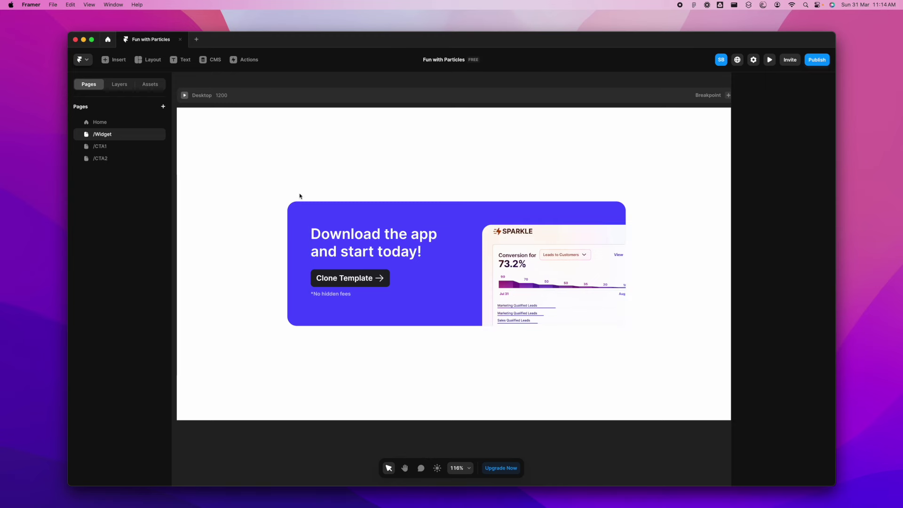
{"action": "scroll", "coordinate": [413, 218], "scroll_direction": "down", "scroll_amount": 5}
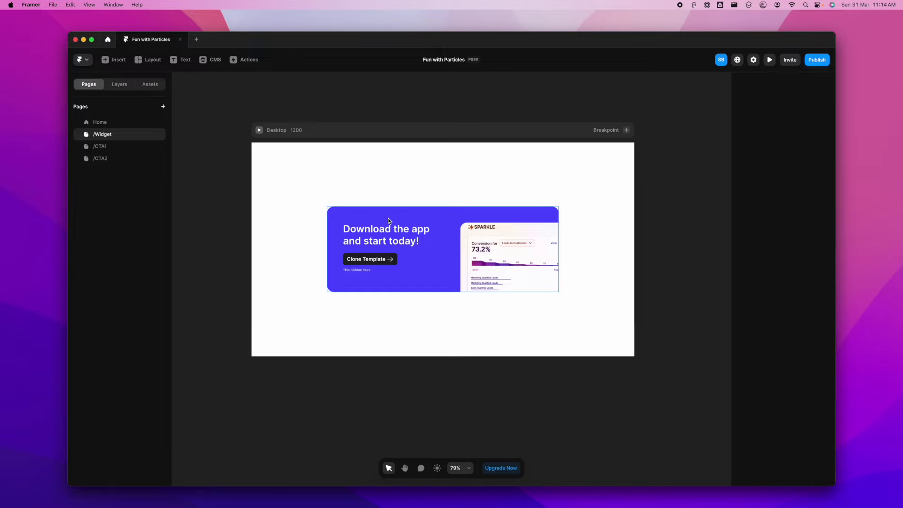
Step: Copy the Galaxy particles component from the Particles demo and return to Framer
{"action": "key", "text": "ctrl+Right"}
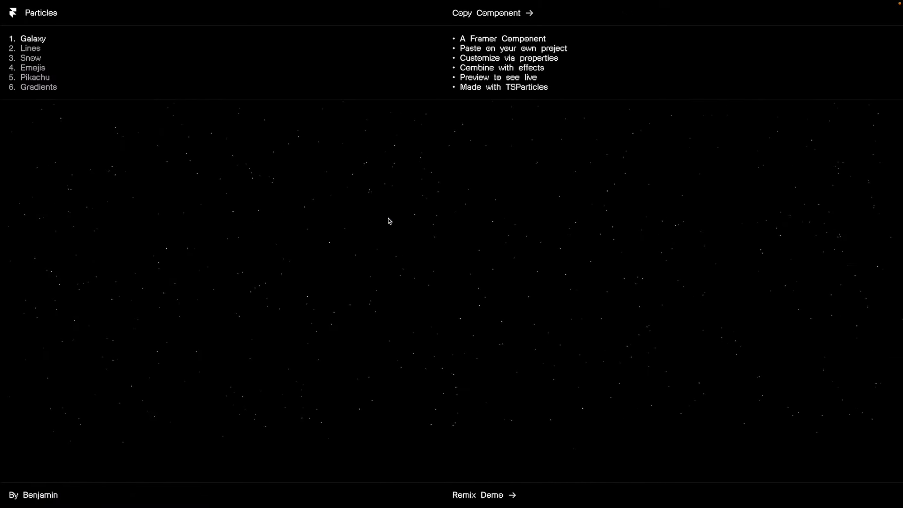
{"action": "left_click", "coordinate": [482, 13]}
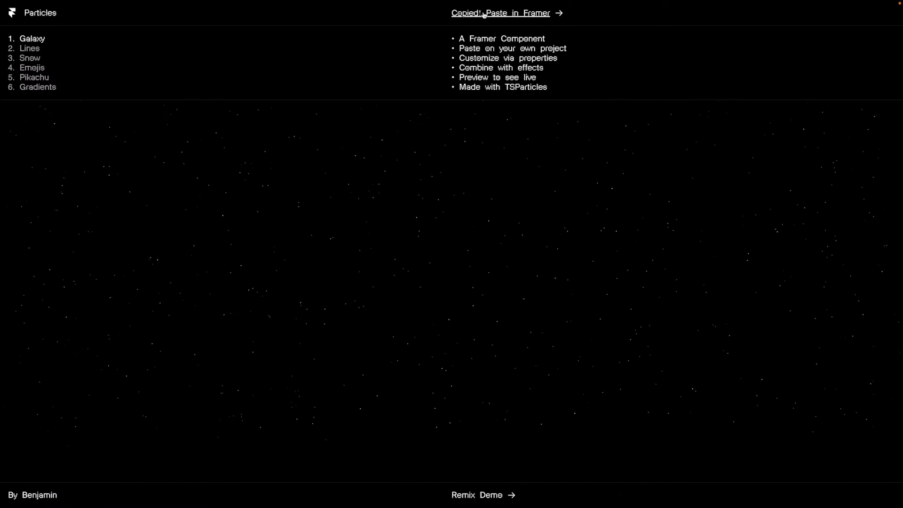
{"action": "key", "text": "ctrl+Left"}
Step: Paste the Particles component into the card and stretch it across the whole card
{"action": "key", "text": "super+v"}
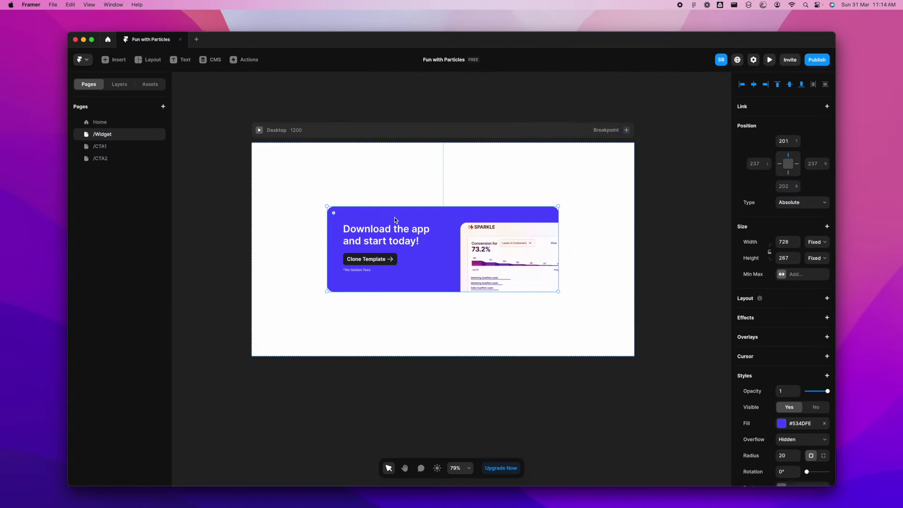
{"action": "left_click_drag", "start_coordinate": [494, 268], "coordinate": [373, 246]}
{"action": "left_click_drag", "start_coordinate": [423, 202], "coordinate": [231, 321]}
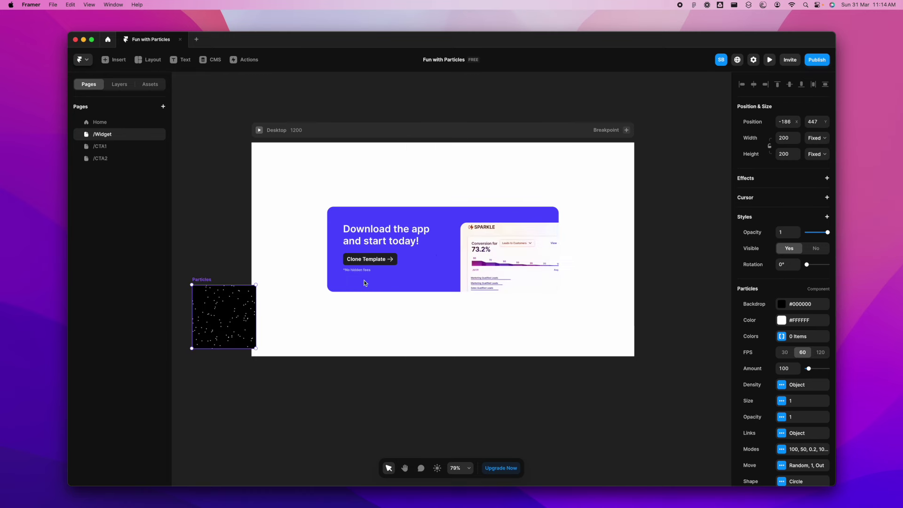
{"action": "left_click", "coordinate": [450, 225]}
{"action": "left_click_drag", "start_coordinate": [444, 260], "coordinate": [551, 434]}
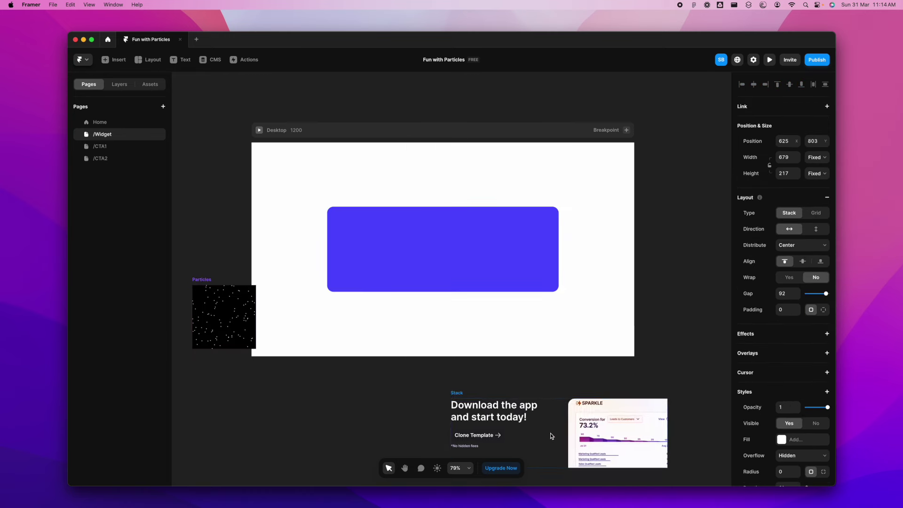
{"action": "left_click_drag", "start_coordinate": [240, 315], "coordinate": [314, 308]}
{"action": "left_click_drag", "start_coordinate": [368, 214], "coordinate": [368, 201]}
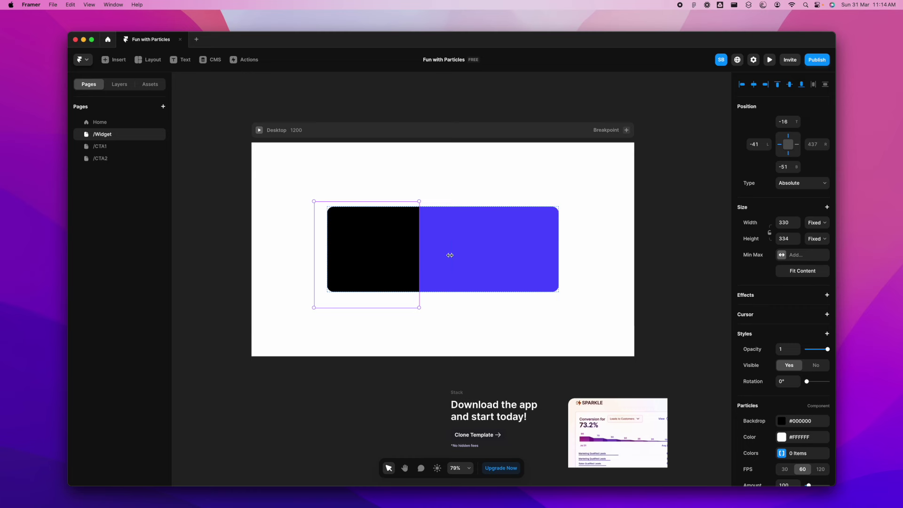
{"action": "left_click_drag", "start_coordinate": [450, 255], "coordinate": [590, 255]}
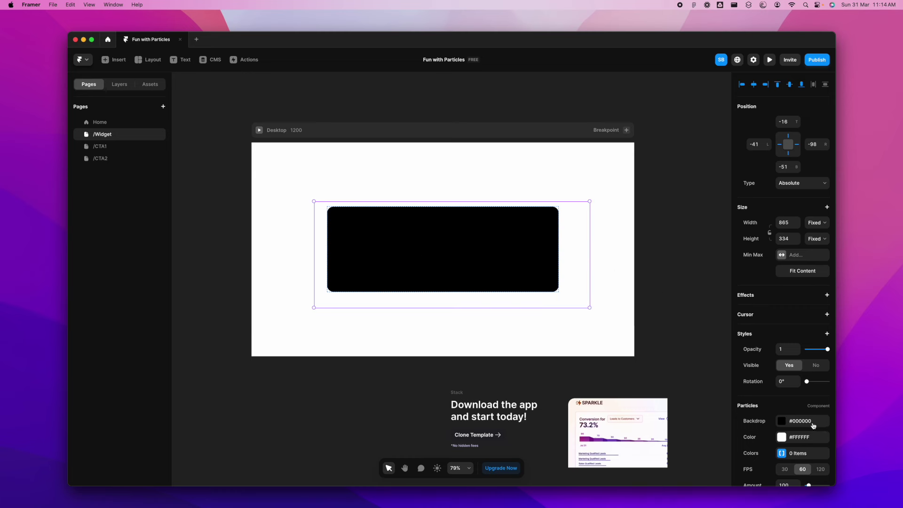
Step: Lower the backdrop colour's alpha and put the text-and-image group inside, aligned right and bottom
{"action": "left_click", "coordinate": [787, 422]}
{"action": "left_click", "coordinate": [686, 411]}
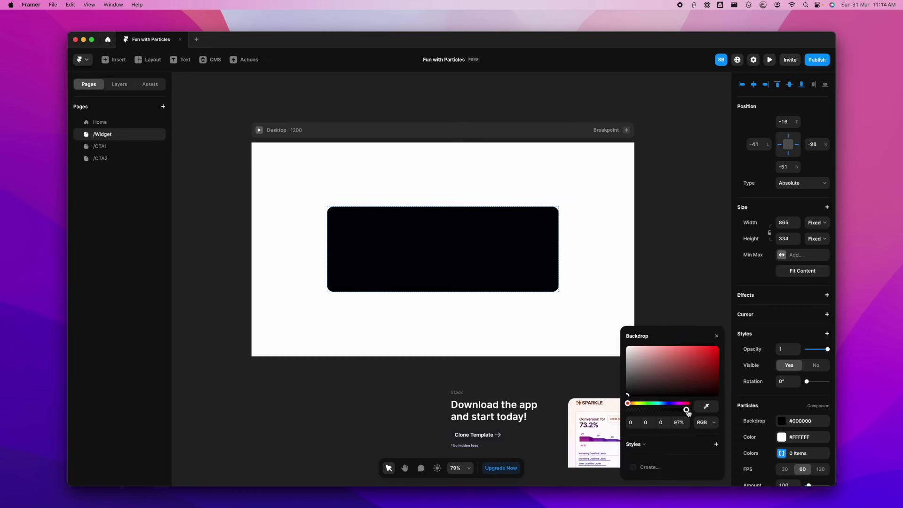
{"action": "left_click", "coordinate": [716, 336]}
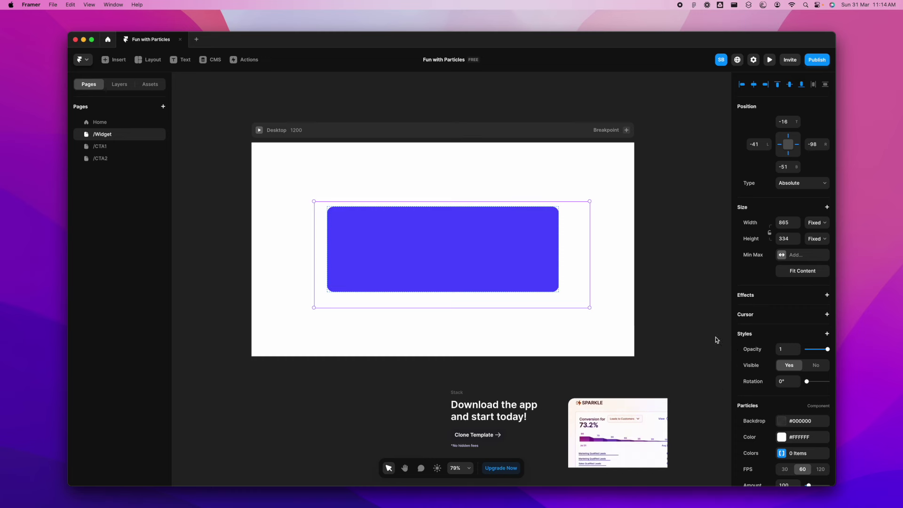
{"action": "left_click", "coordinate": [457, 394]}
{"action": "left_click_drag", "start_coordinate": [454, 394], "coordinate": [355, 217]}
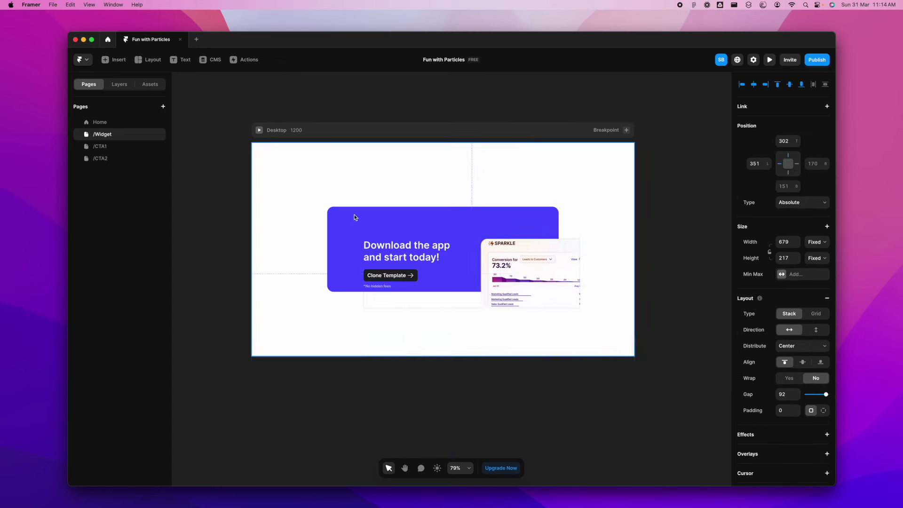
{"action": "left_click", "coordinate": [766, 85]}
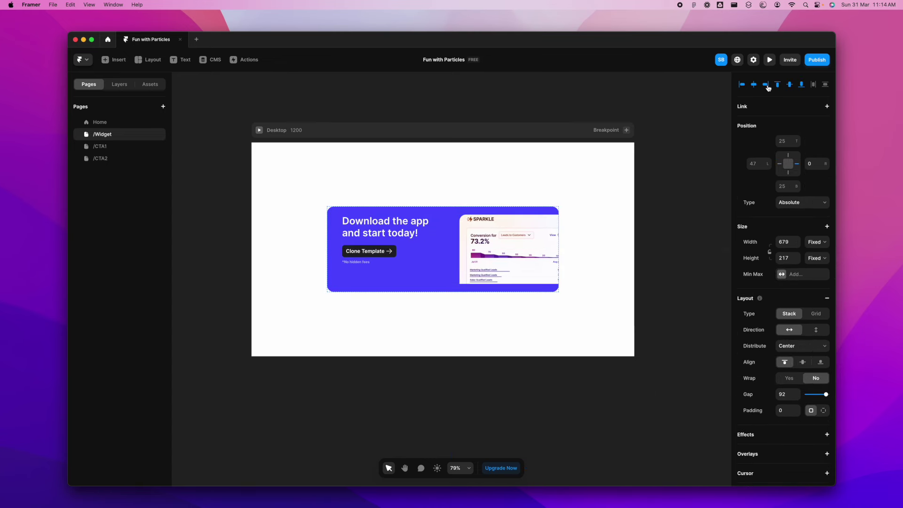
{"action": "left_click", "coordinate": [802, 85]}
{"action": "left_click", "coordinate": [579, 396]}
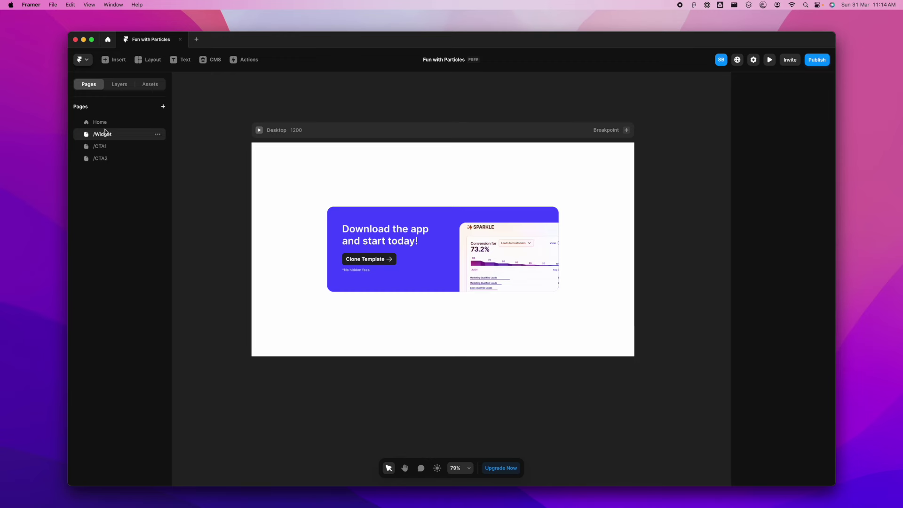
{"action": "left_click", "coordinate": [120, 84]}
{"action": "left_click", "coordinate": [117, 145]}
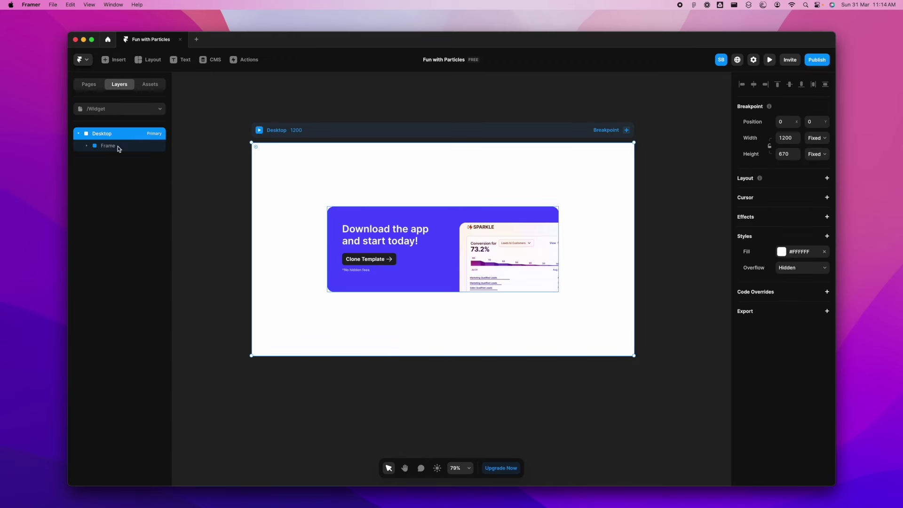
Step: Select the Particles layer and add the first particle colour #FC9561 in hex
{"action": "left_click", "coordinate": [123, 170]}
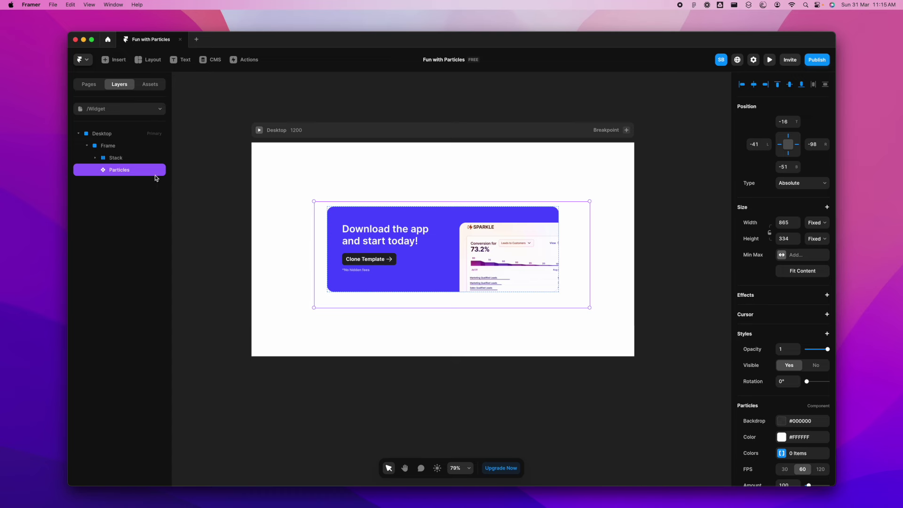
{"action": "scroll", "coordinate": [779, 428], "scroll_direction": "down", "scroll_amount": 10}
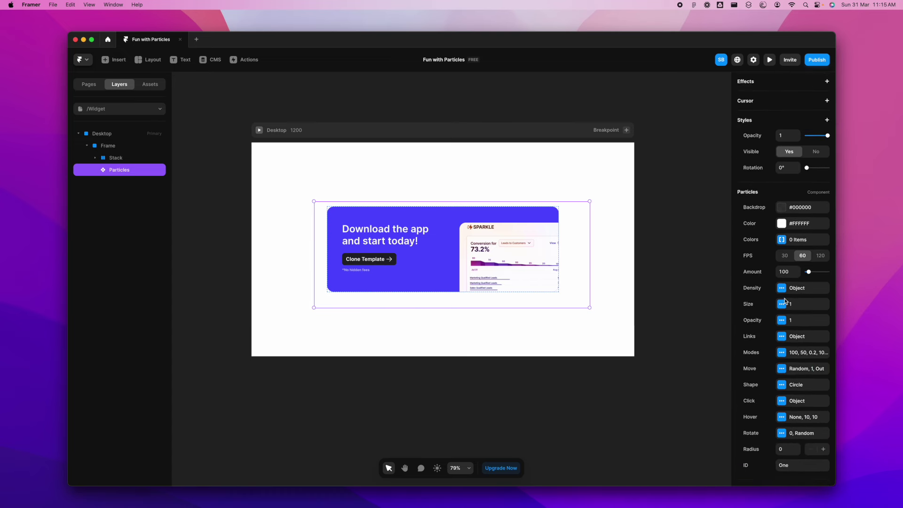
{"action": "scroll", "coordinate": [784, 284], "scroll_direction": "down", "scroll_amount": 3}
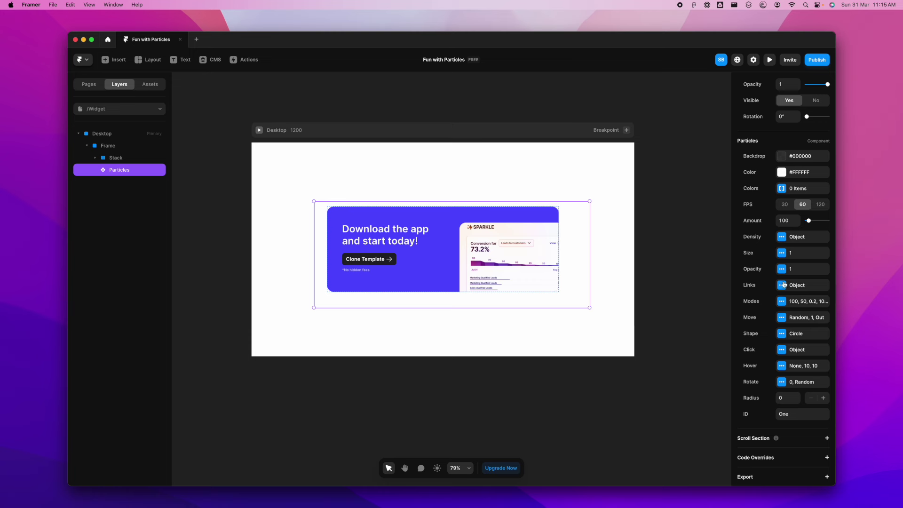
{"action": "left_click", "coordinate": [780, 189]}
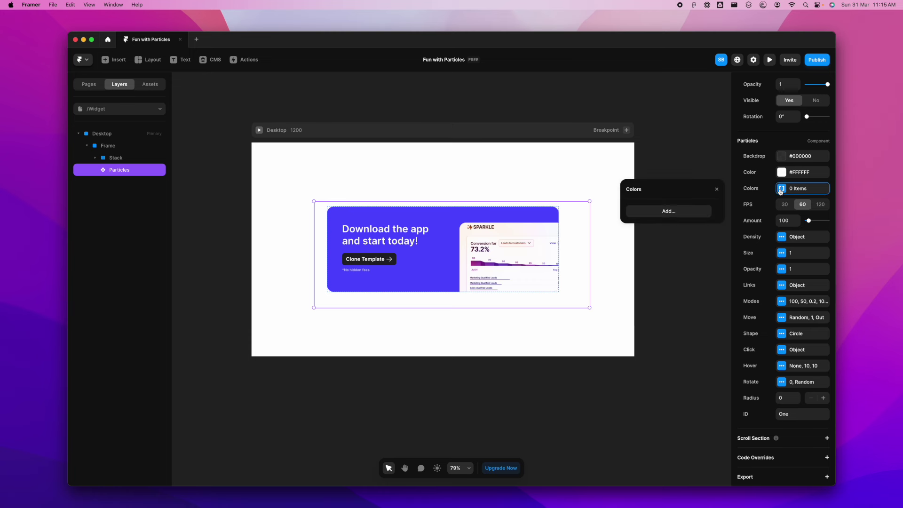
{"action": "left_click", "coordinate": [667, 215]}
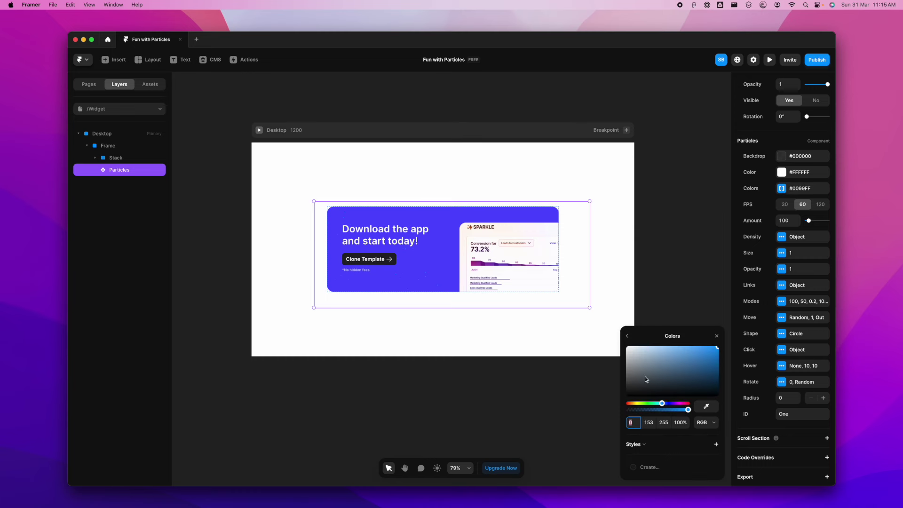
{"action": "left_click", "coordinate": [702, 422]}
{"action": "left_click", "coordinate": [702, 412]}
{"action": "left_click", "coordinate": [652, 423]}
{"action": "type", "text": "#FC9561"}
{"action": "key", "text": "Return"}
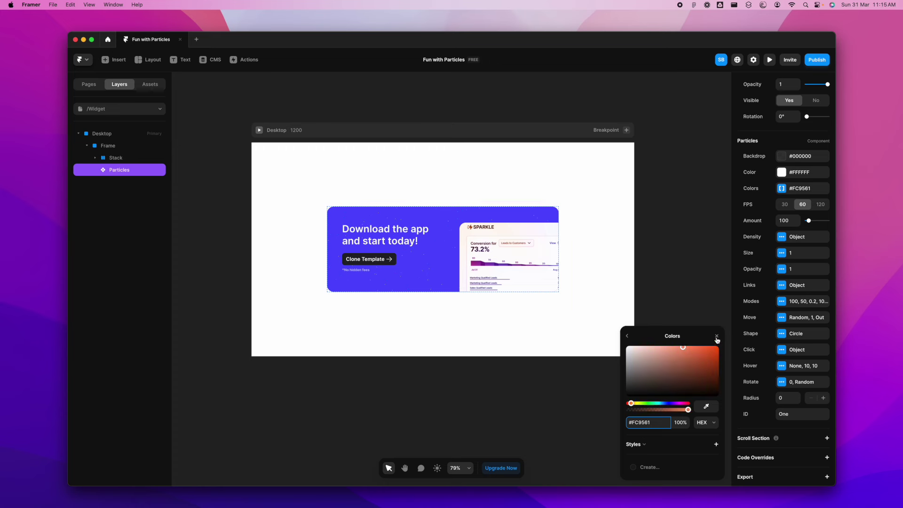
Step: Add the remaining particle colours #FA79CF, #EDEBFA, #4A46F9 and #9B8BFA
{"action": "left_click", "coordinate": [627, 336]}
{"action": "left_click", "coordinate": [668, 468]}
{"action": "left_click", "coordinate": [660, 423]}
{"action": "type", "text": "#"}
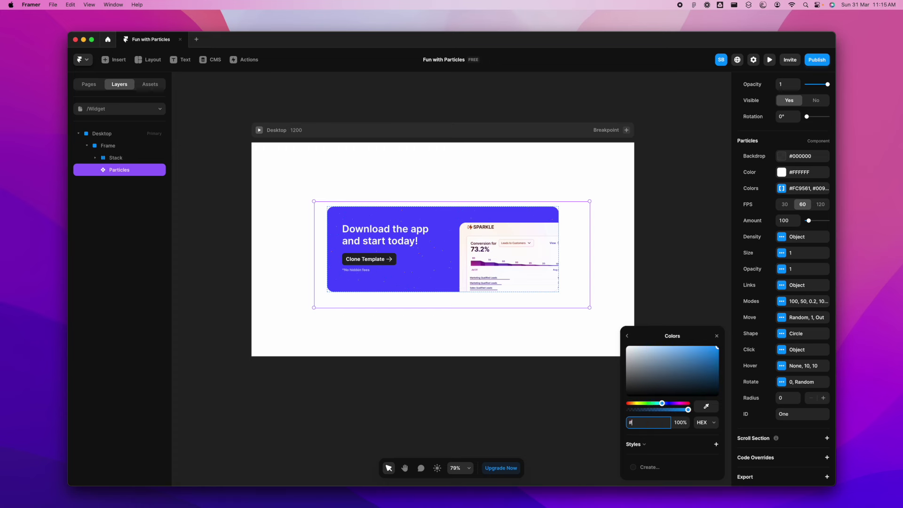
{"action": "type", "text": "FA79CF"}
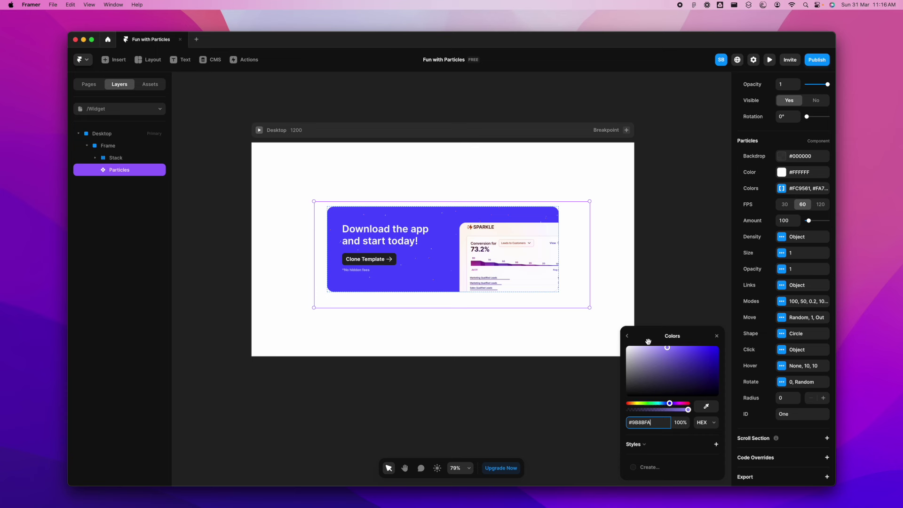
{"action": "left_click", "coordinate": [648, 342]}
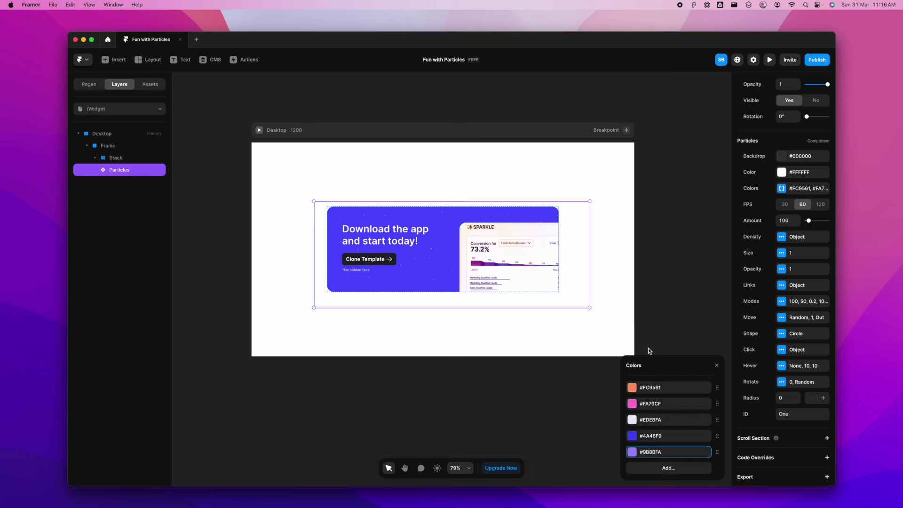
{"action": "left_click", "coordinate": [717, 367]}
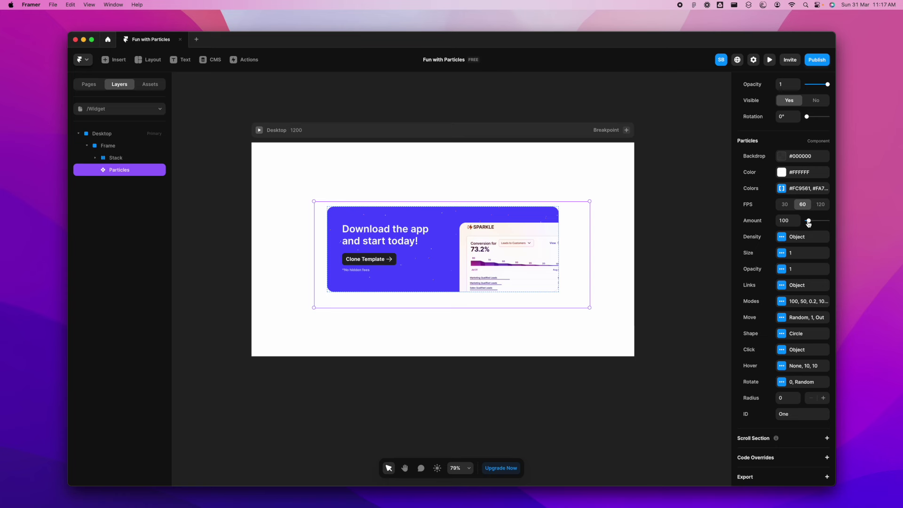
Step: Set the particle amount to 50
{"action": "left_click_drag", "start_coordinate": [808, 224], "coordinate": [809, 224]}
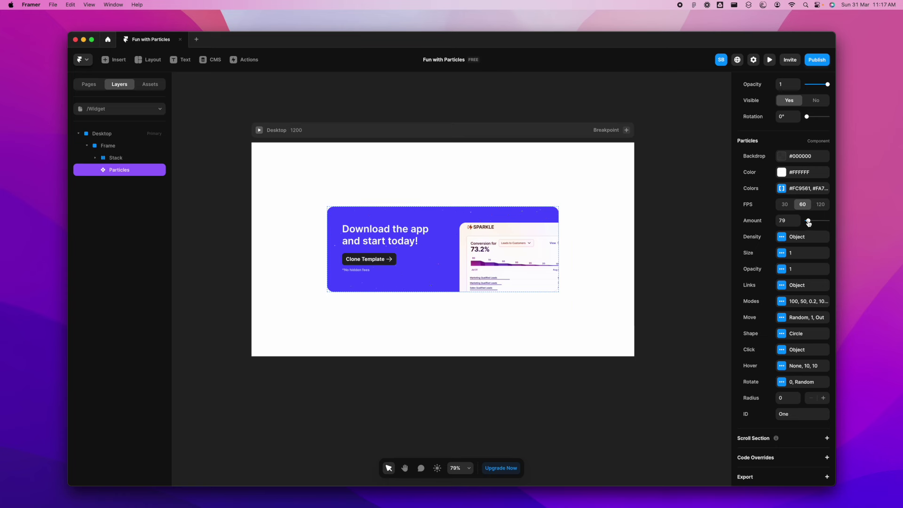
{"action": "left_click", "coordinate": [788, 220]}
{"action": "type", "text": "59"}
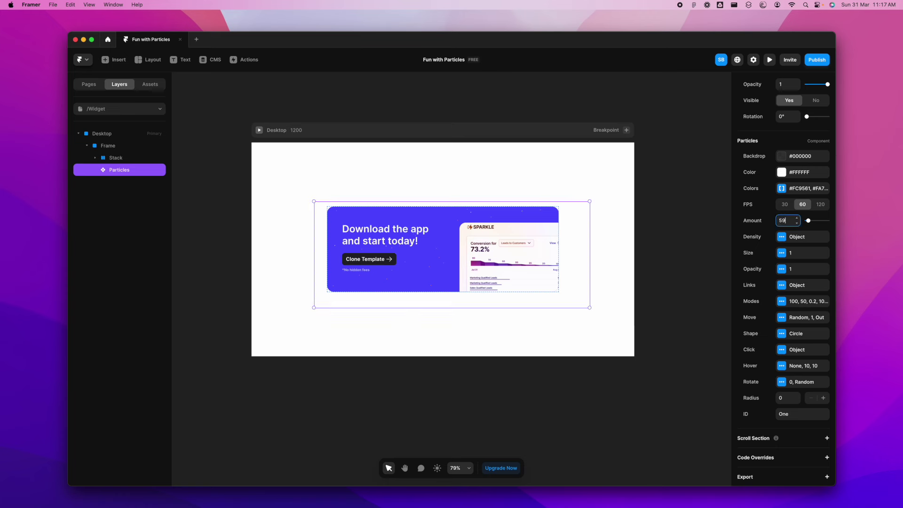
{"action": "key", "text": "Return"}
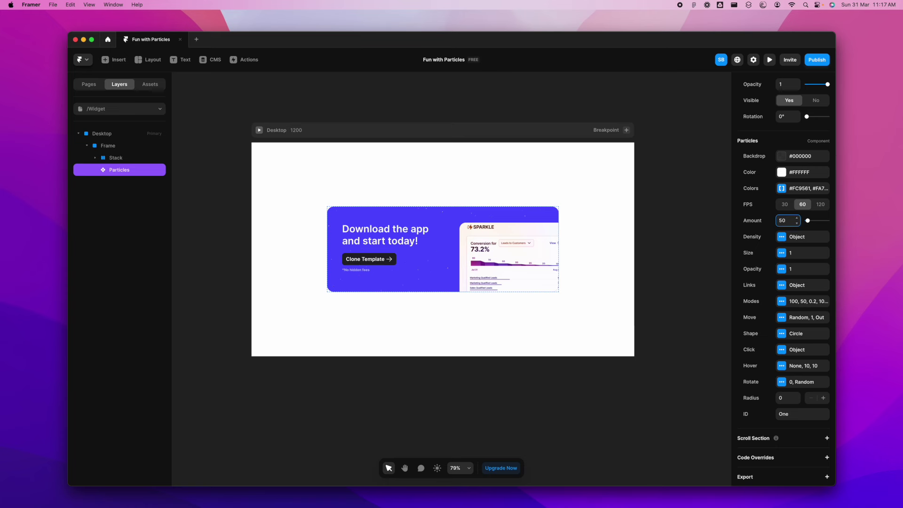
Step: Set the particle Size type to Range with Min 1 and Max 15
{"action": "left_click", "coordinate": [782, 256]}
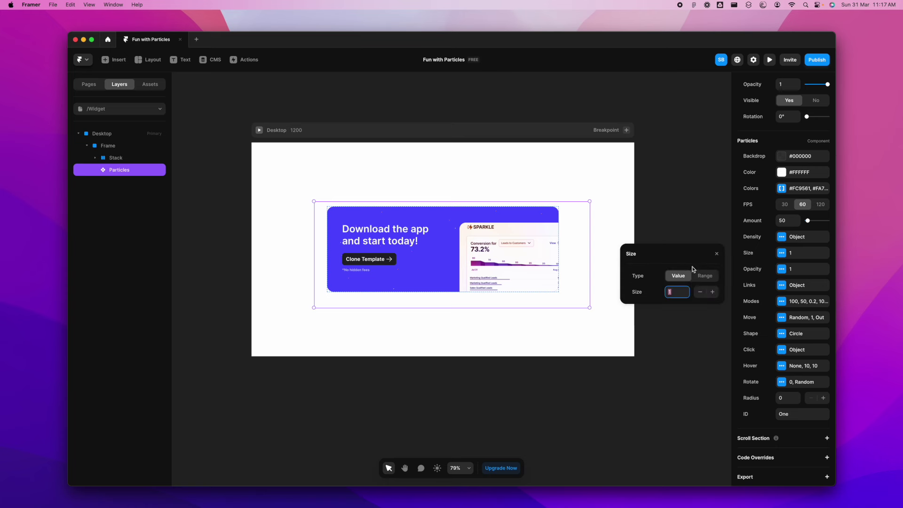
{"action": "left_click", "coordinate": [706, 276]}
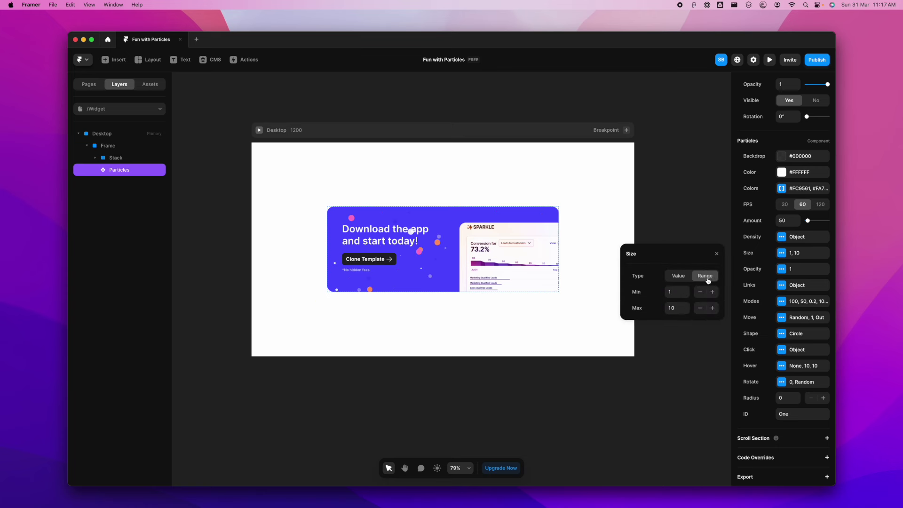
{"action": "left_click", "coordinate": [677, 292]}
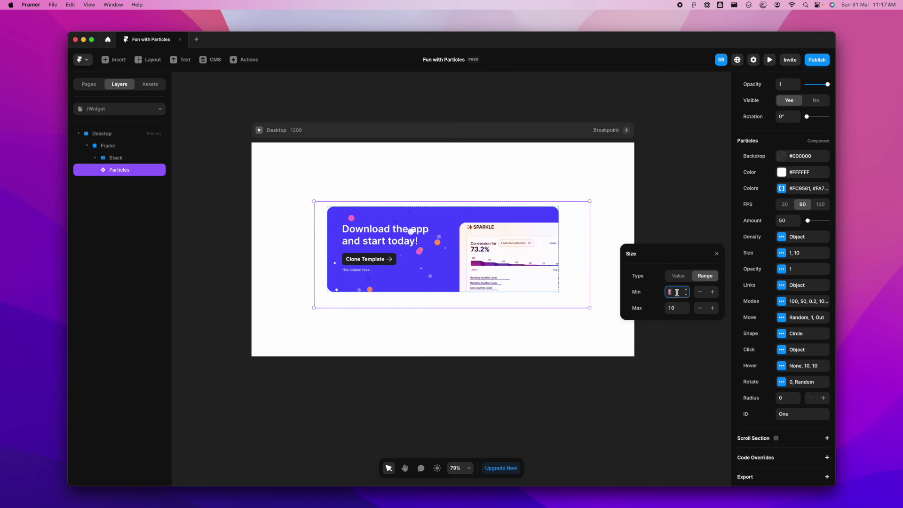
{"action": "type", "text": "10"}
{"action": "left_click", "coordinate": [672, 305]}
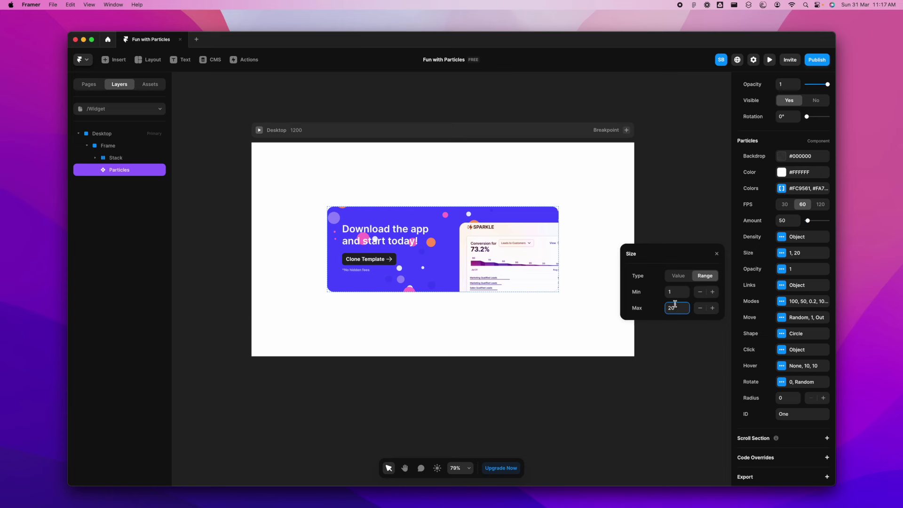
{"action": "double_click", "coordinate": [674, 308]}
{"action": "type", "text": "15"}
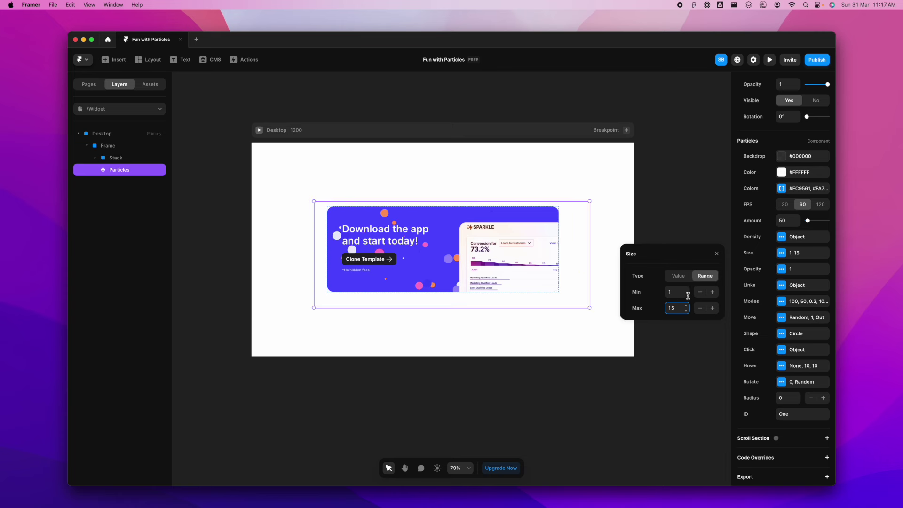
{"action": "left_click", "coordinate": [717, 256]}
Step: Make particle opacity a random range from 0 to 1
{"action": "left_click", "coordinate": [782, 269]}
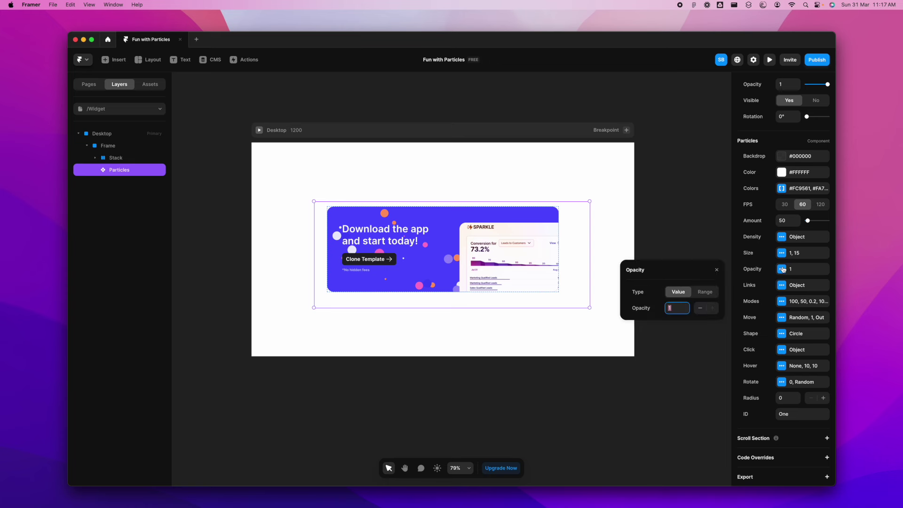
{"action": "left_click", "coordinate": [705, 292]}
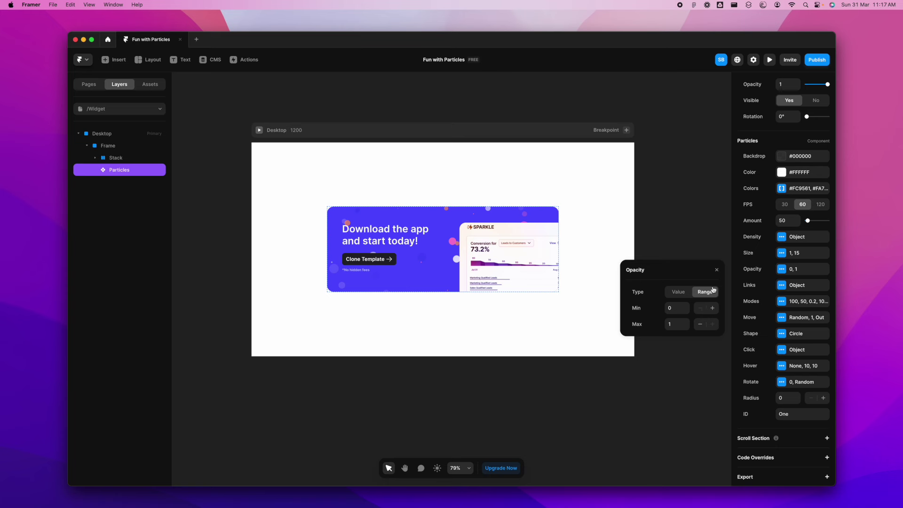
{"action": "left_click", "coordinate": [718, 269]}
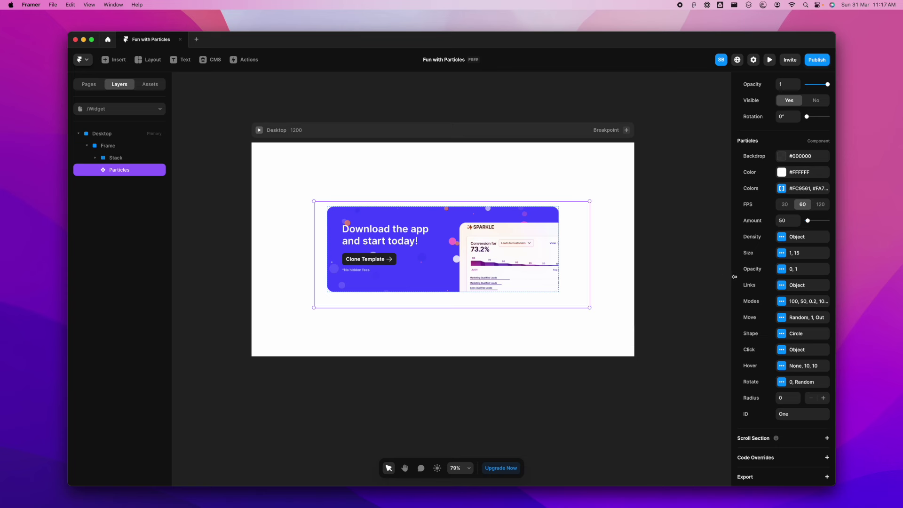
Step: In Move settings, set Out to Bounce and Spin to Yes, then check Hover
{"action": "left_click", "coordinate": [781, 318]}
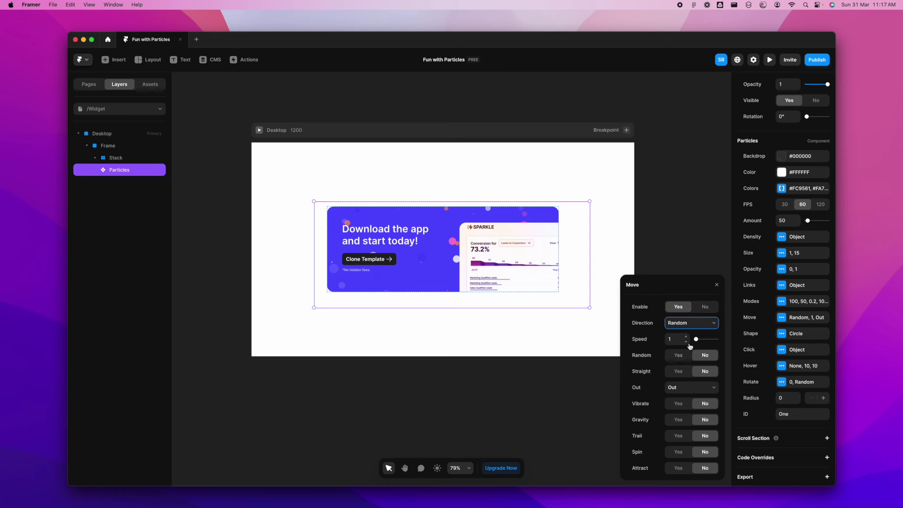
{"action": "left_click", "coordinate": [691, 388]}
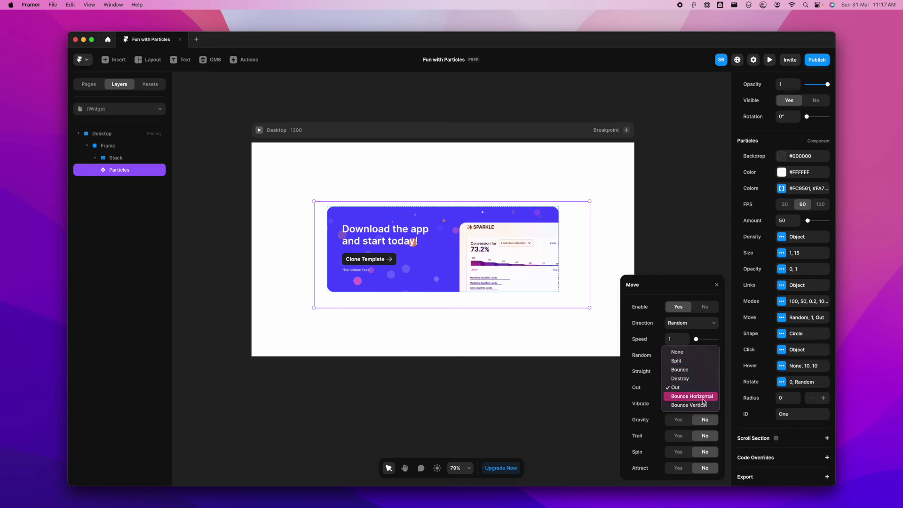
{"action": "left_click", "coordinate": [687, 371]}
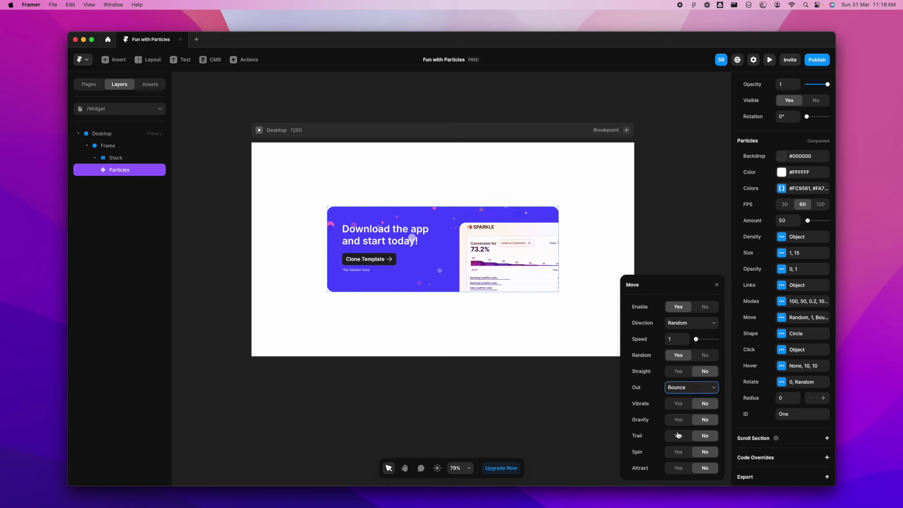
{"action": "left_click", "coordinate": [673, 455]}
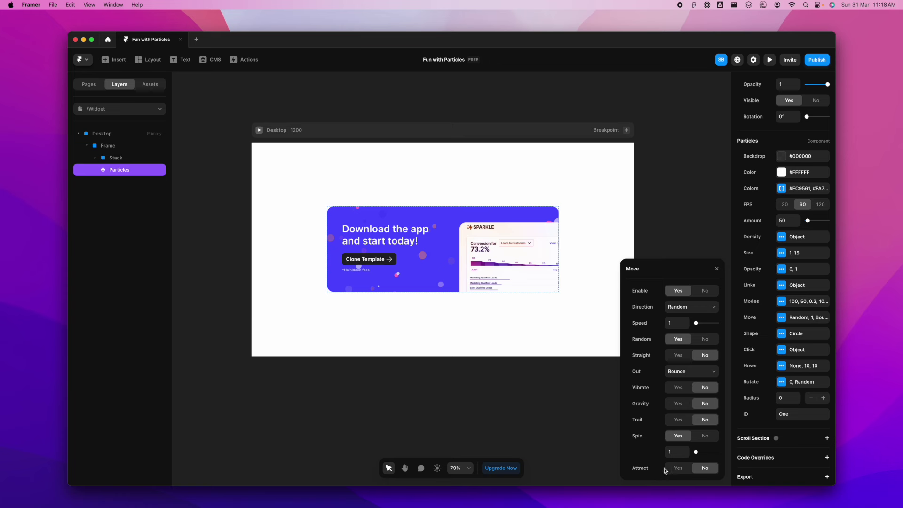
{"action": "left_click", "coordinate": [717, 270]}
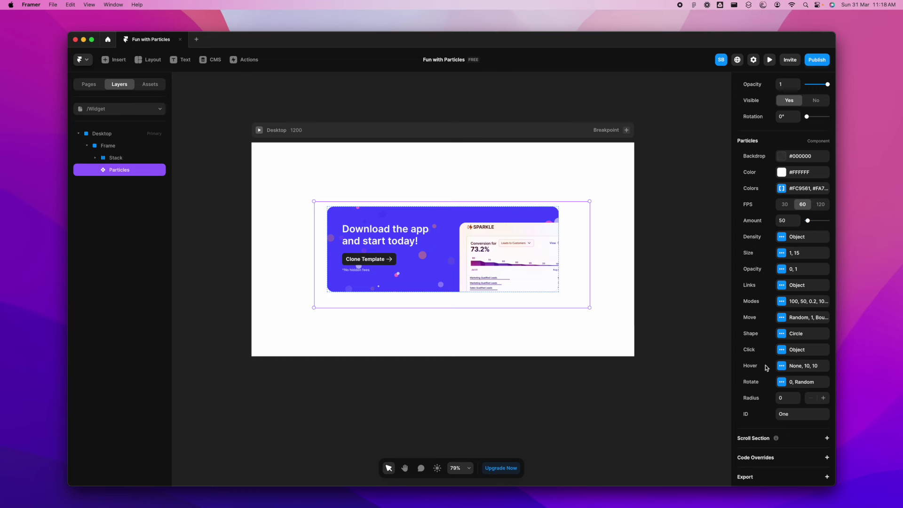
{"action": "left_click", "coordinate": [781, 367]}
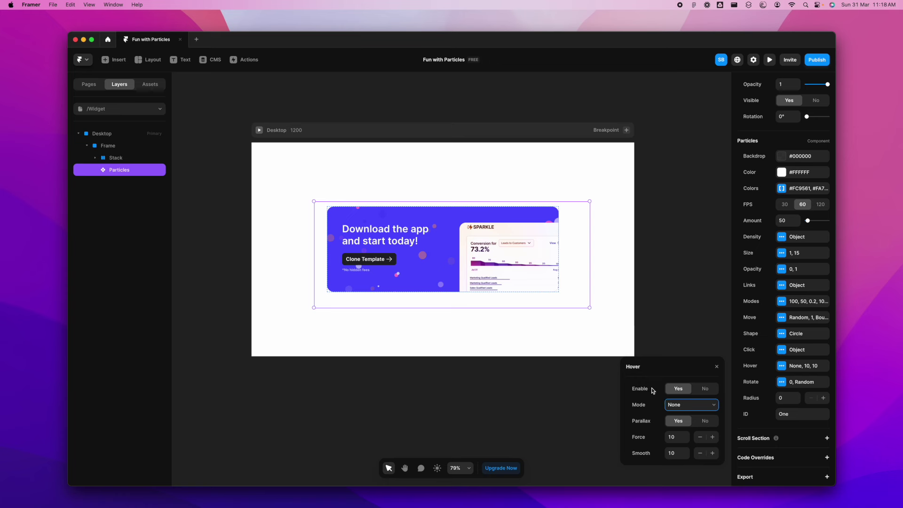
{"action": "left_click", "coordinate": [717, 368]}
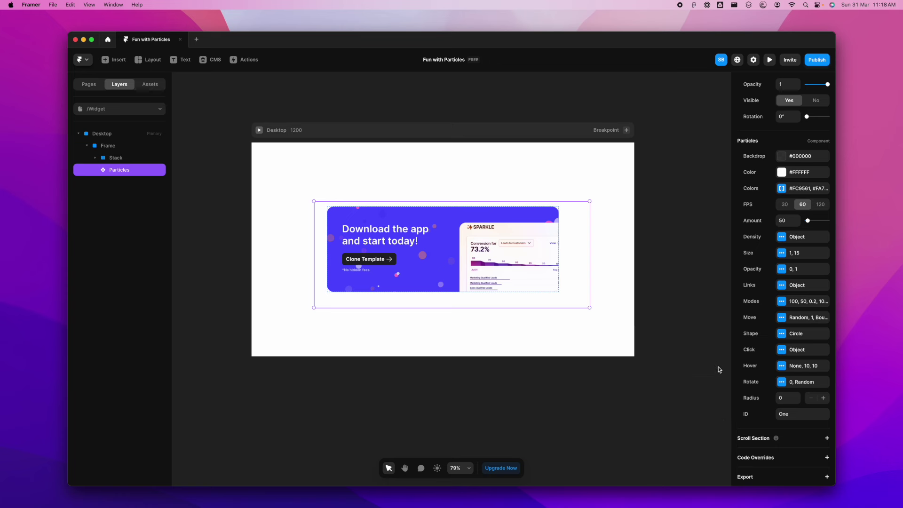
Step: Preview the Desktop frame with the current particle settings
{"action": "left_click", "coordinate": [256, 133]}
{"action": "left_click", "coordinate": [258, 131]}
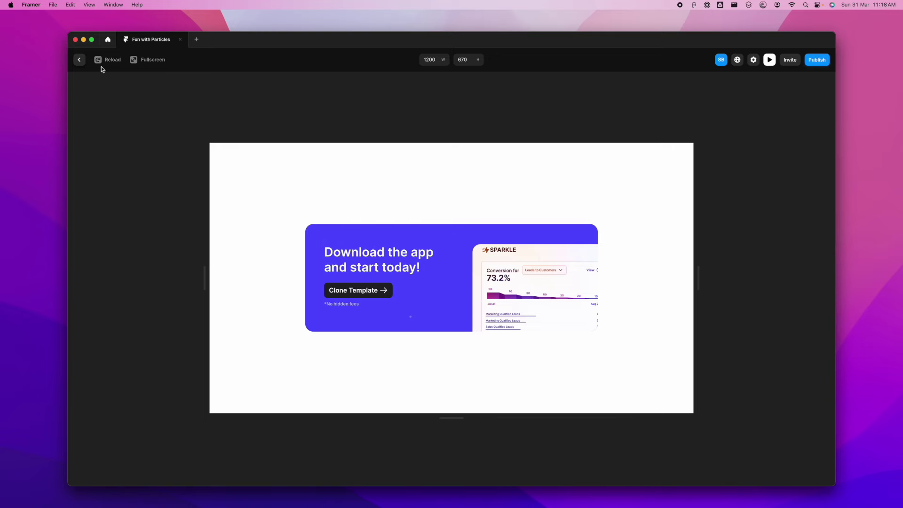
{"action": "left_click", "coordinate": [79, 59]}
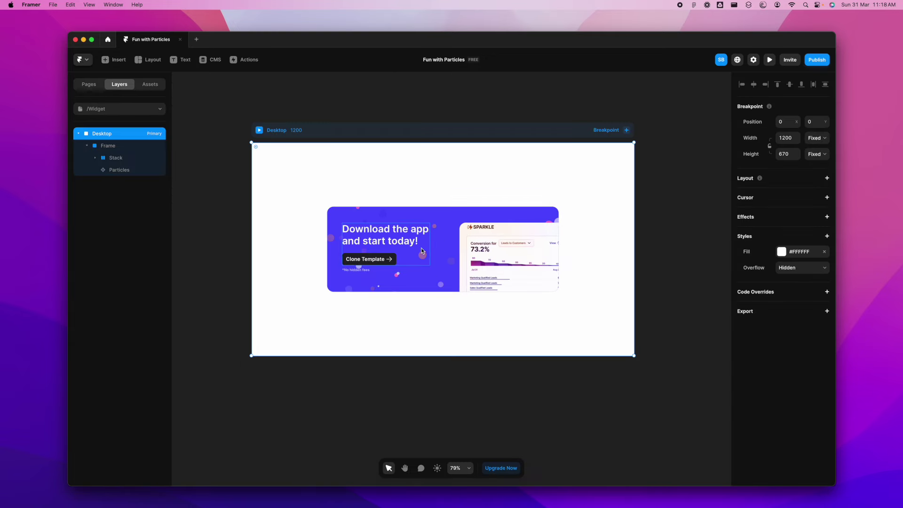
Step: Set the particles' Hover Enable to No and preview the card again
{"action": "left_click", "coordinate": [143, 169]}
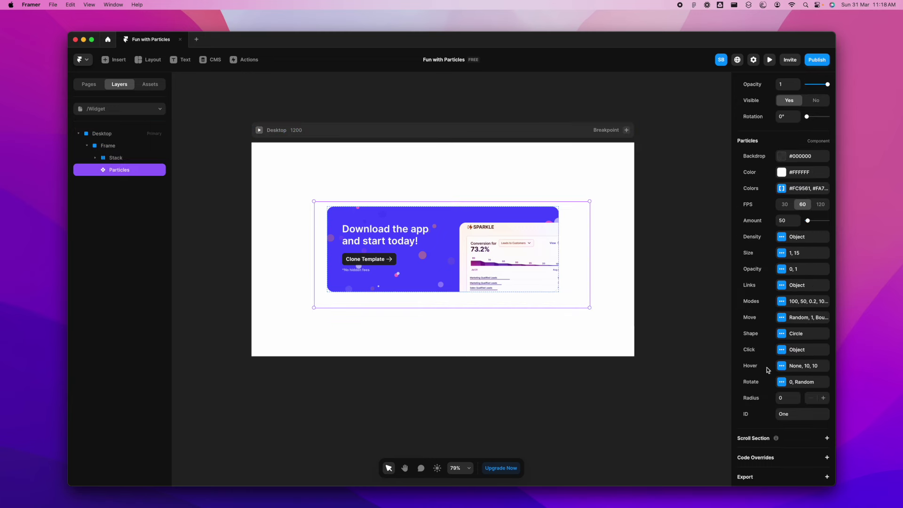
{"action": "left_click", "coordinate": [786, 371]}
{"action": "left_click", "coordinate": [705, 391]}
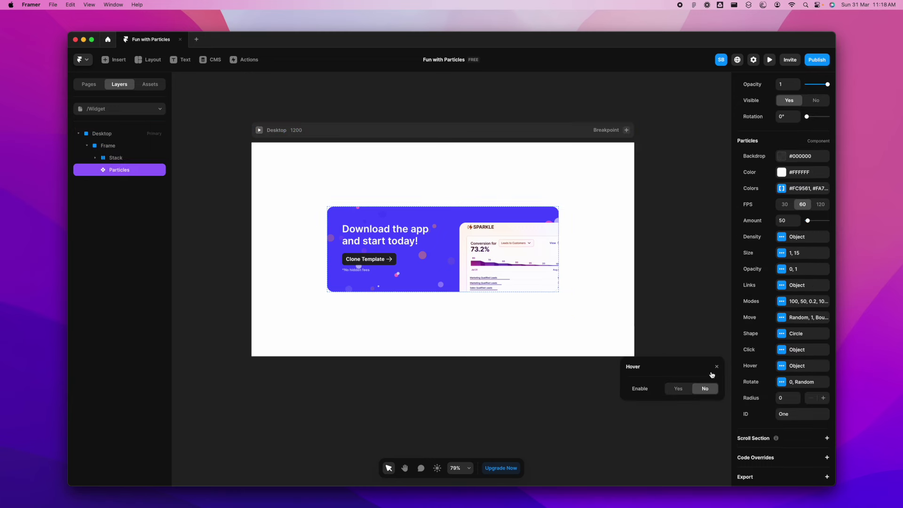
{"action": "left_click", "coordinate": [717, 367]}
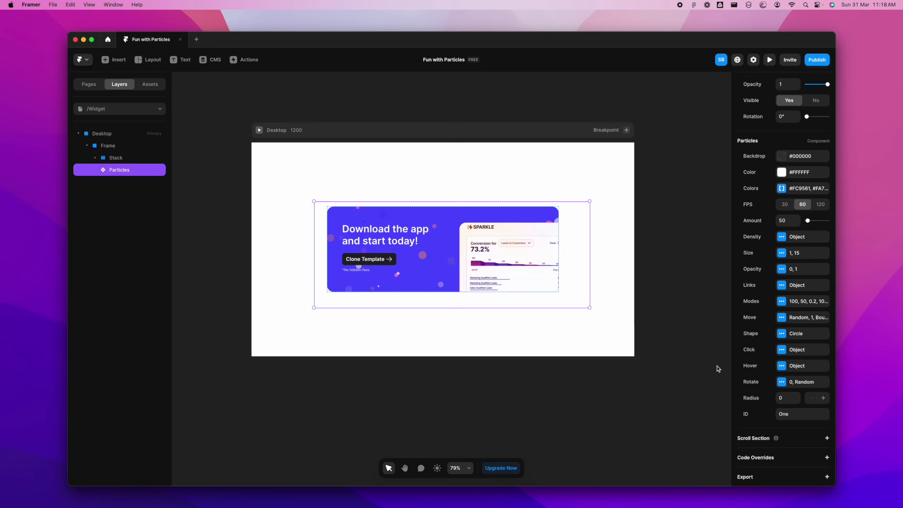
{"action": "left_click", "coordinate": [259, 131]}
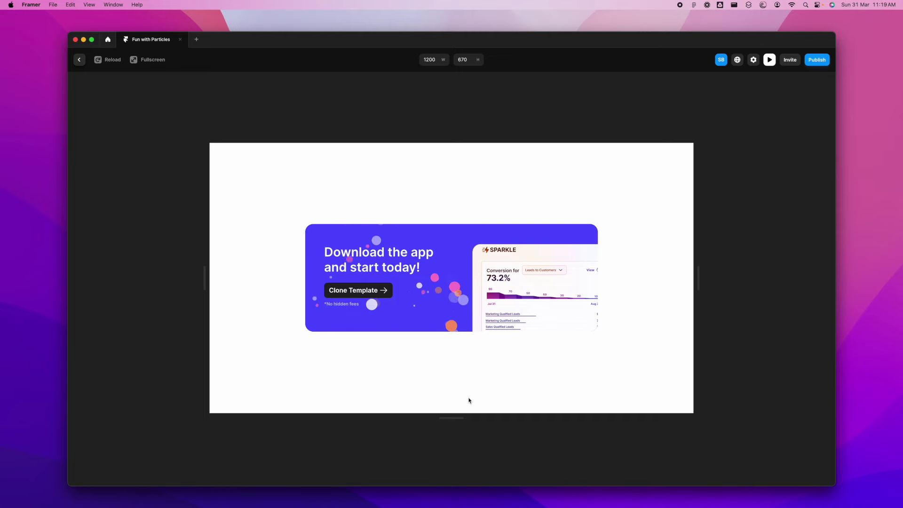
Step: Raise the particle amount to 123, let particles exit past the edges, and preview
{"action": "key", "text": "Escape"}
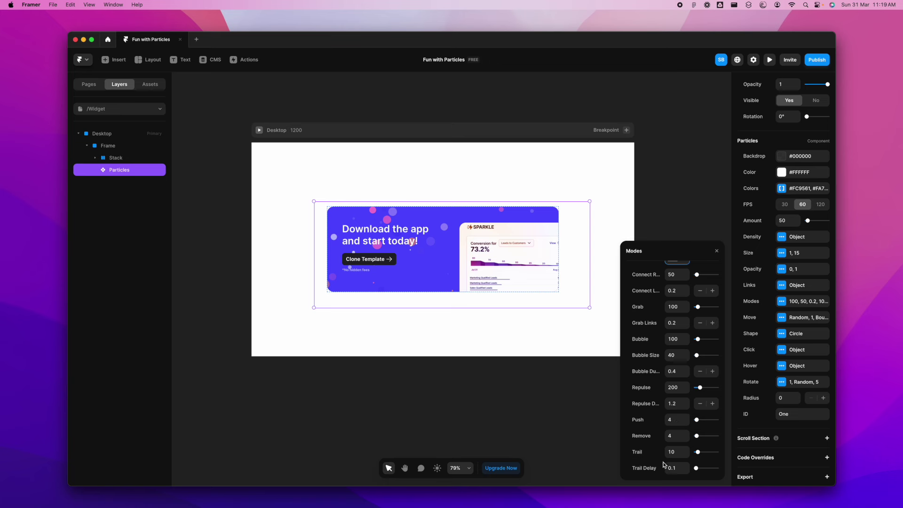
{"action": "left_click", "coordinate": [716, 250]}
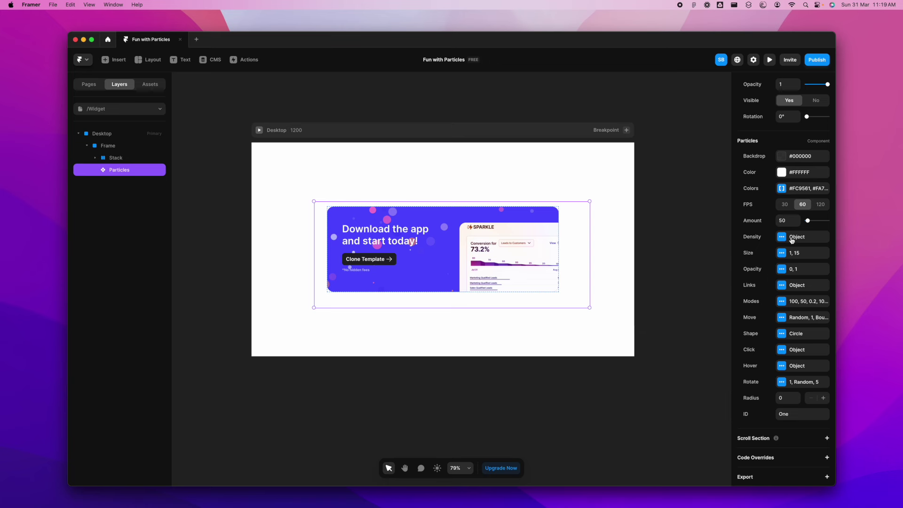
{"action": "left_click_drag", "start_coordinate": [808, 221], "coordinate": [809, 220]}
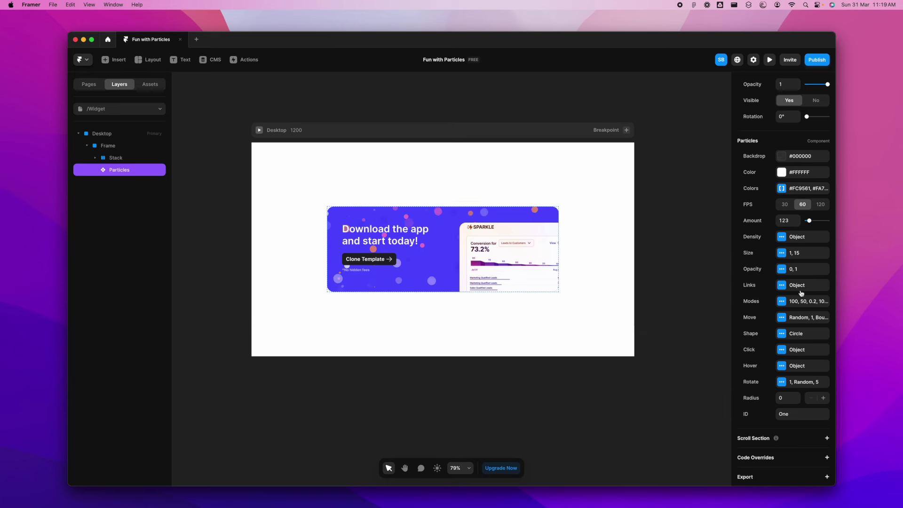
{"action": "left_click", "coordinate": [781, 318]}
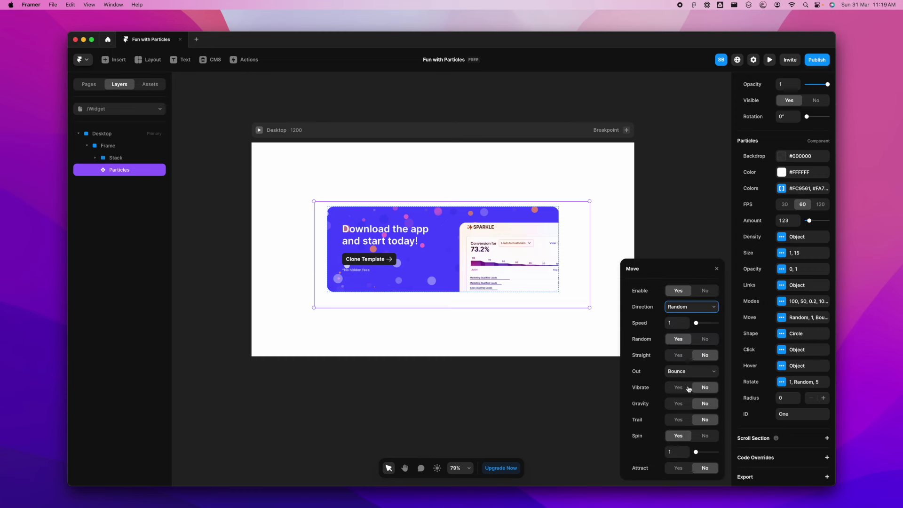
{"action": "left_click", "coordinate": [692, 371]}
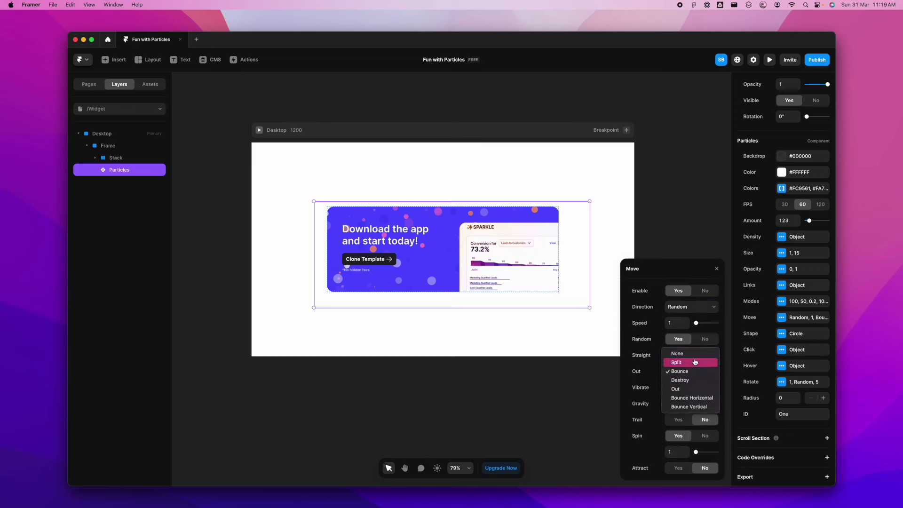
{"action": "left_click", "coordinate": [680, 359]}
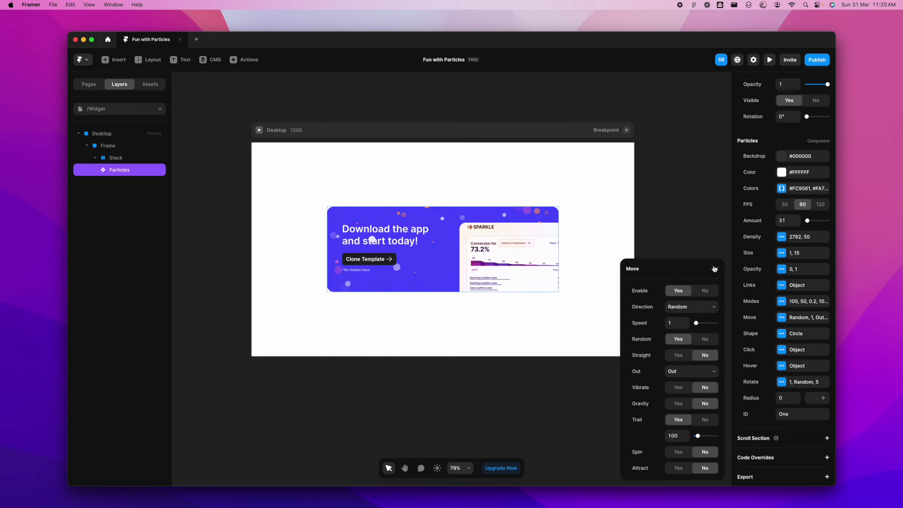
{"action": "left_click", "coordinate": [714, 269]}
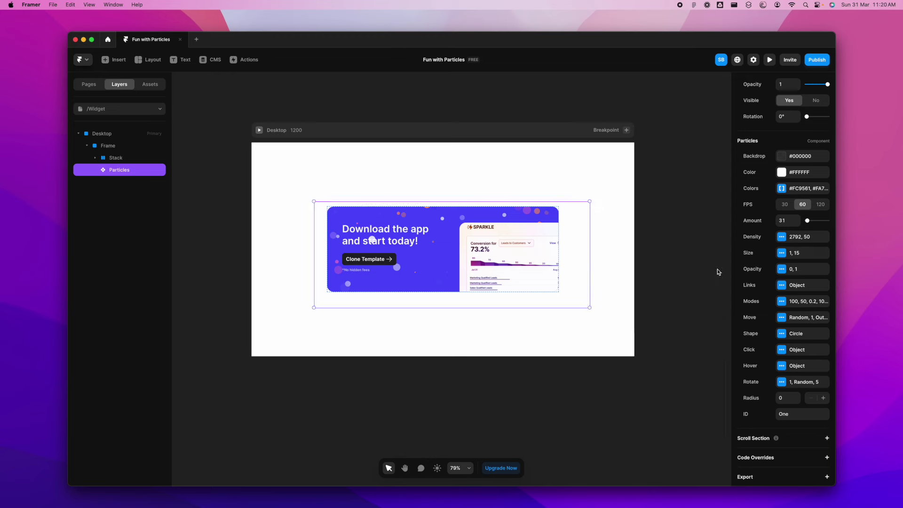
{"action": "key", "text": "super+p"}
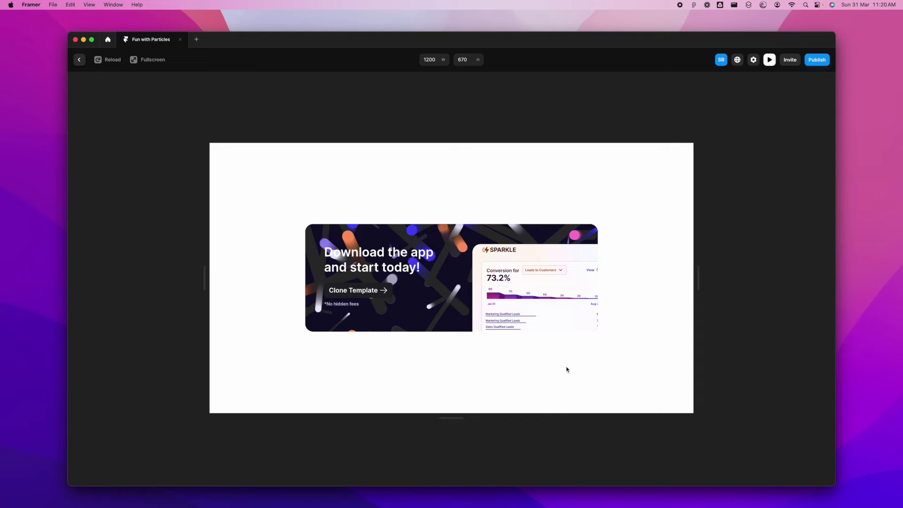
Step: Exit the widget preview and preview other particle pages such as /CTA2
{"action": "left_click", "coordinate": [80, 60]}
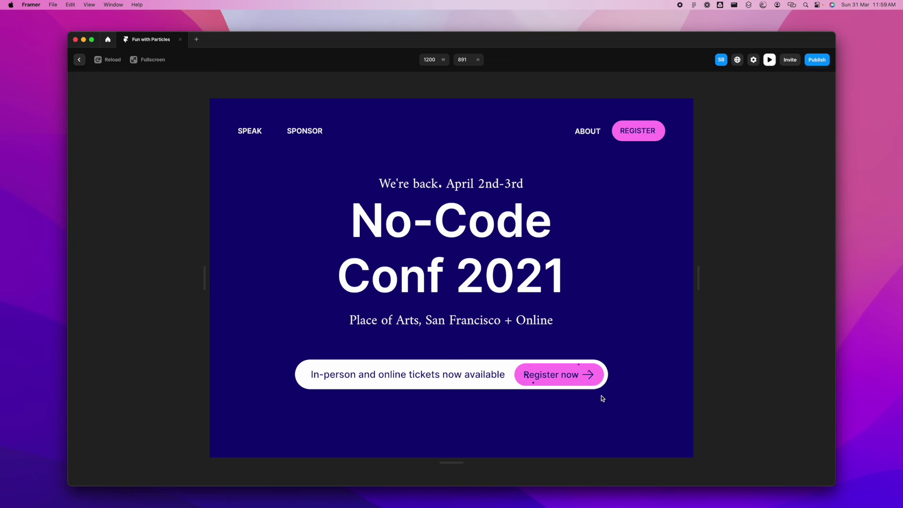
{"action": "left_click", "coordinate": [81, 59]}
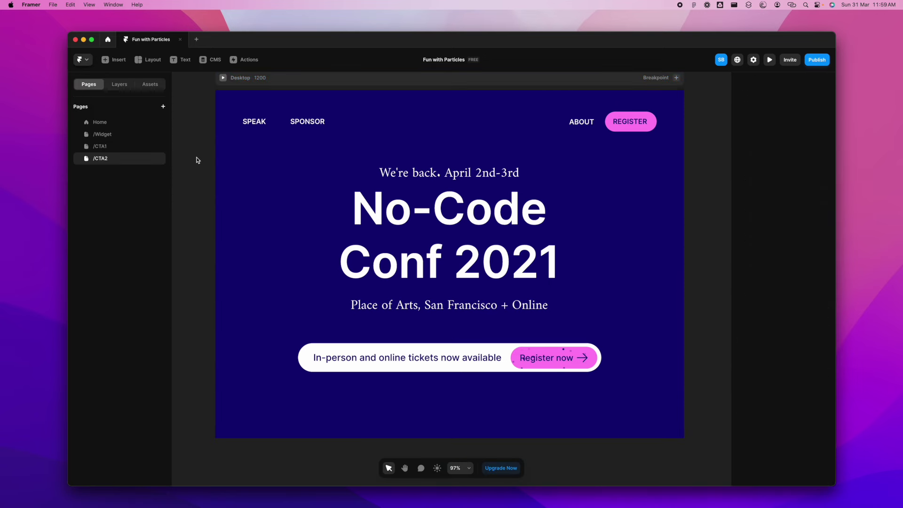